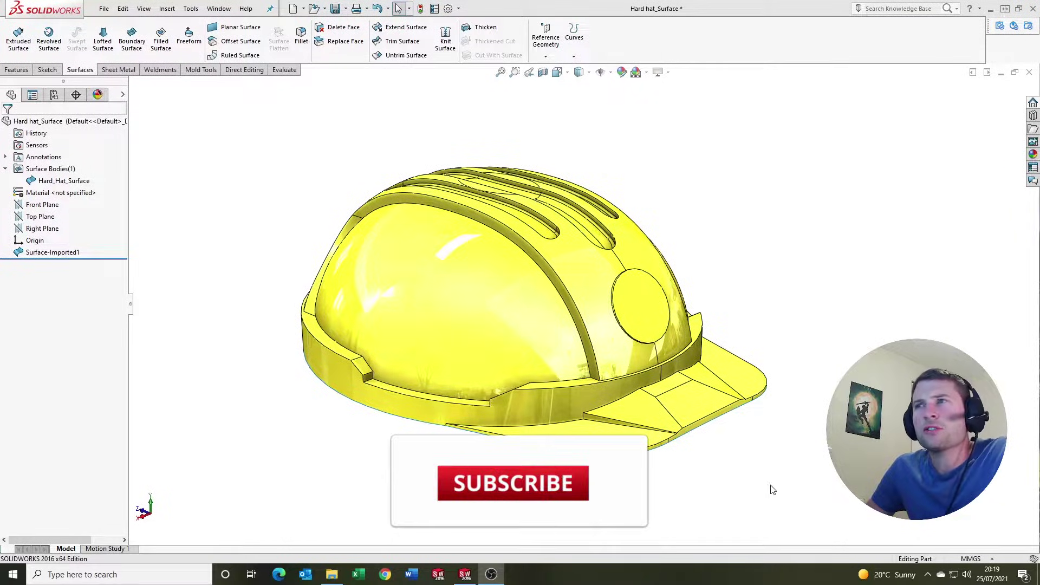
Step: Zoom and orbit the imported hard hat surface to a new viewing angle
scroll(596, 355, down, 2)
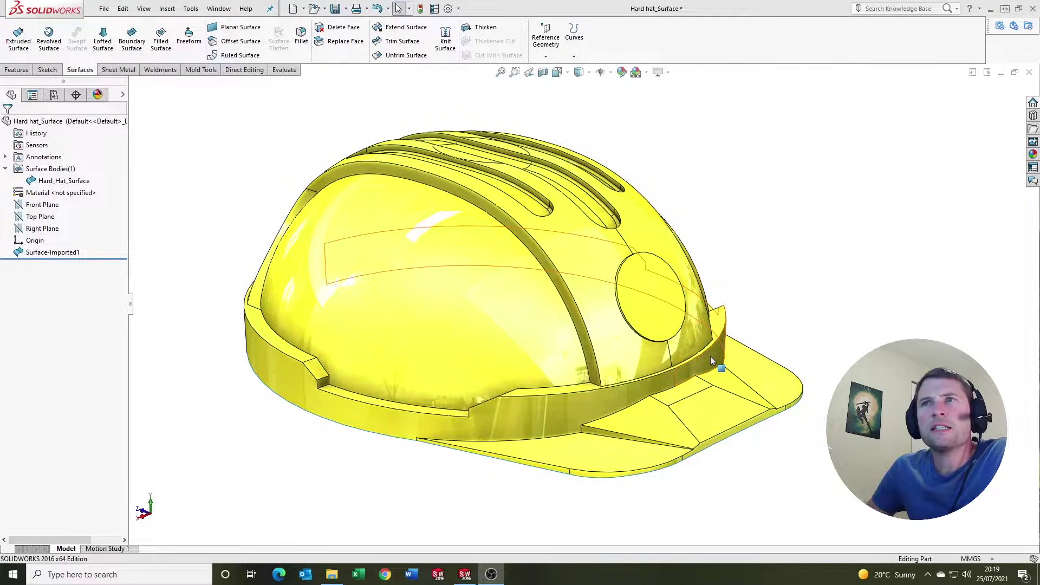
middle_drag(710, 356, 801, 278)
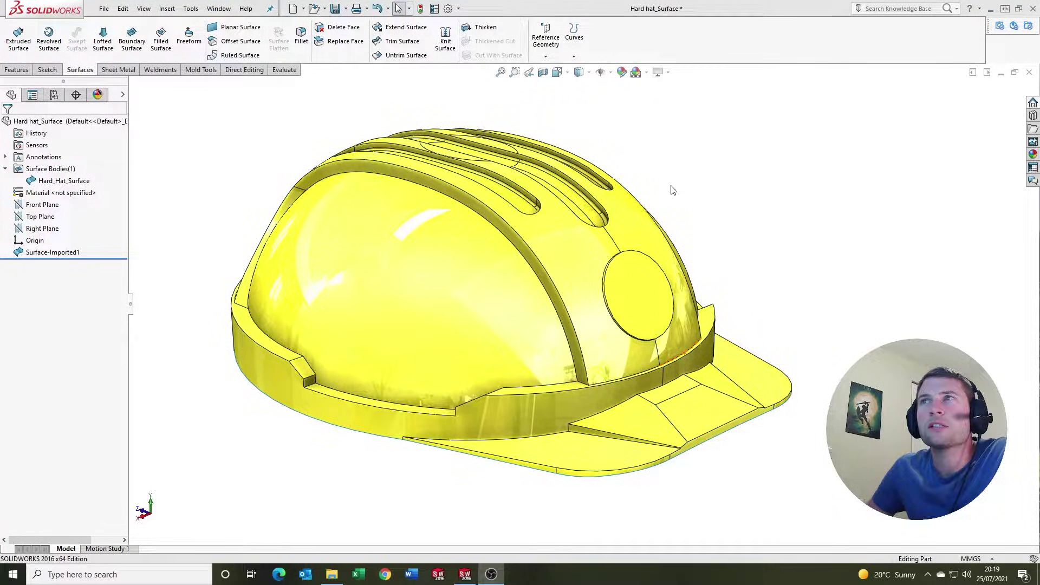
Step: Section the hat on the Front Plane, sliding the cut from -11.00mm to -38.00mm
click(557, 72)
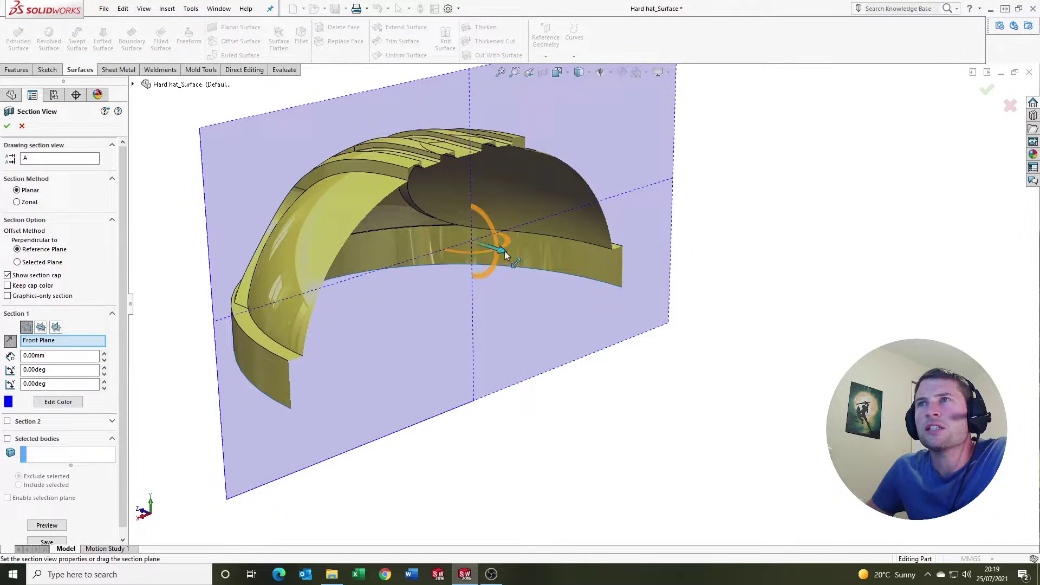
drag(499, 250, 532, 265)
middle_drag(430, 267, 406, 245)
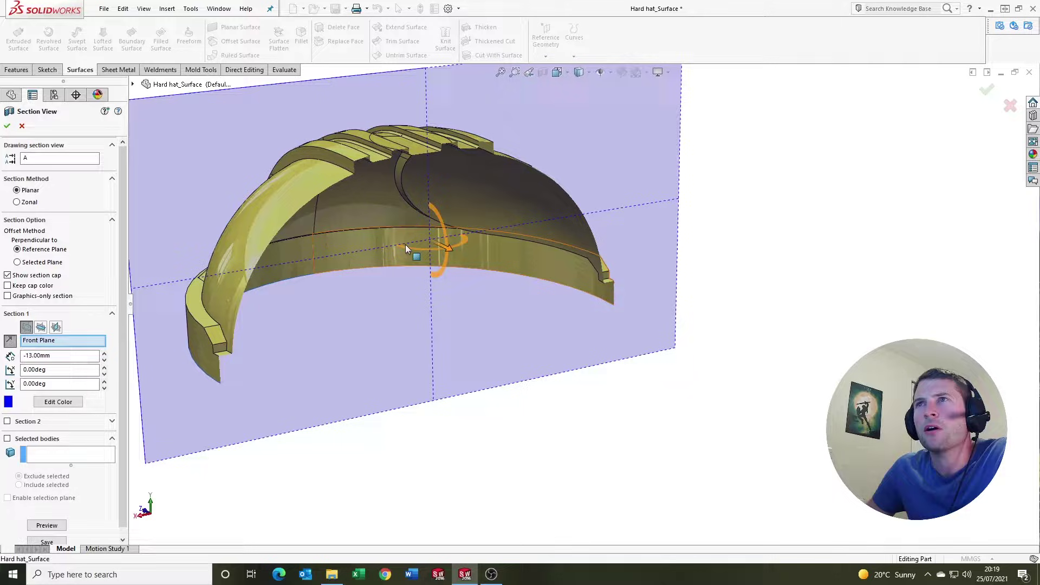
scroll(408, 184, down, 3)
scroll(408, 184, down, 5)
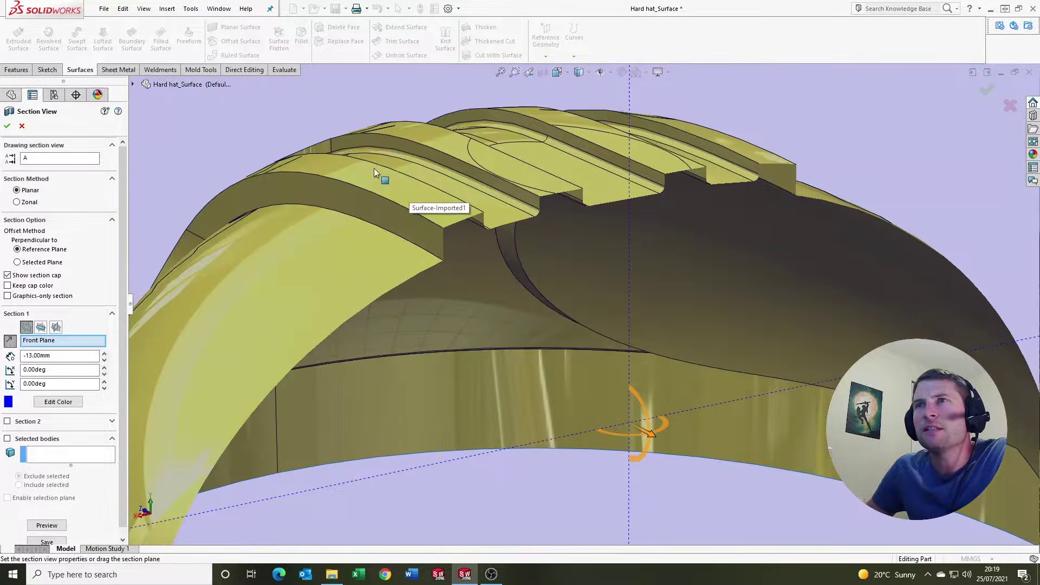
scroll(374, 172, up, 5)
middle_drag(374, 172, 610, 369)
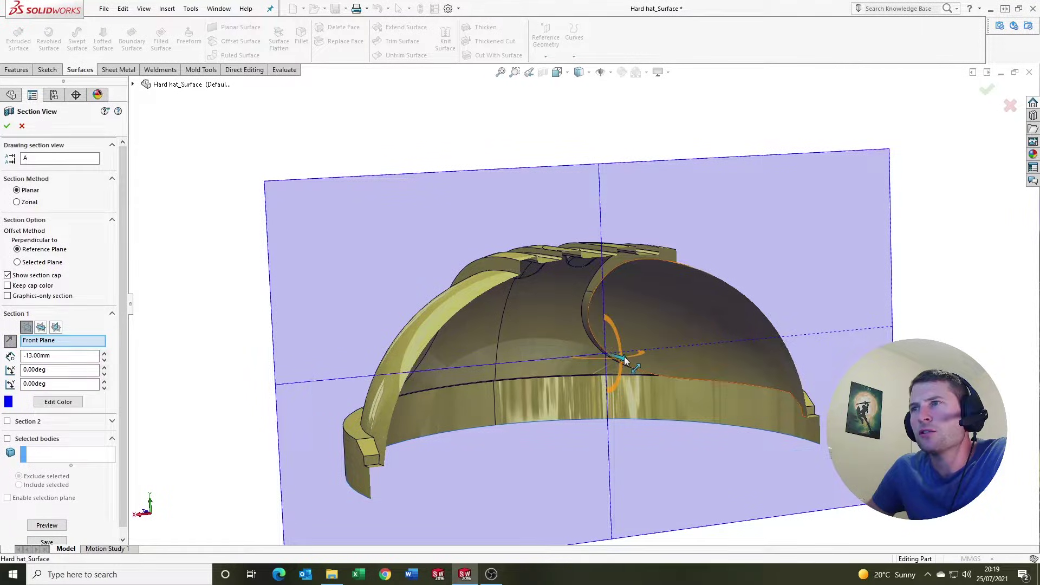
drag(624, 356, 622, 421)
middle_drag(622, 420, 582, 346)
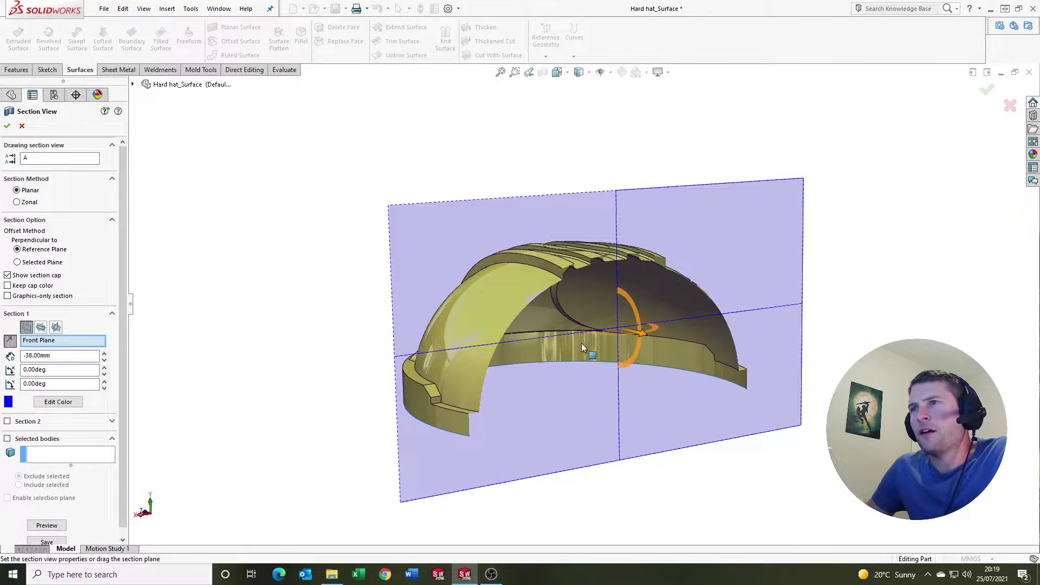
Step: Close the section view and orbit the full hard hat to show its top and side
click(22, 126)
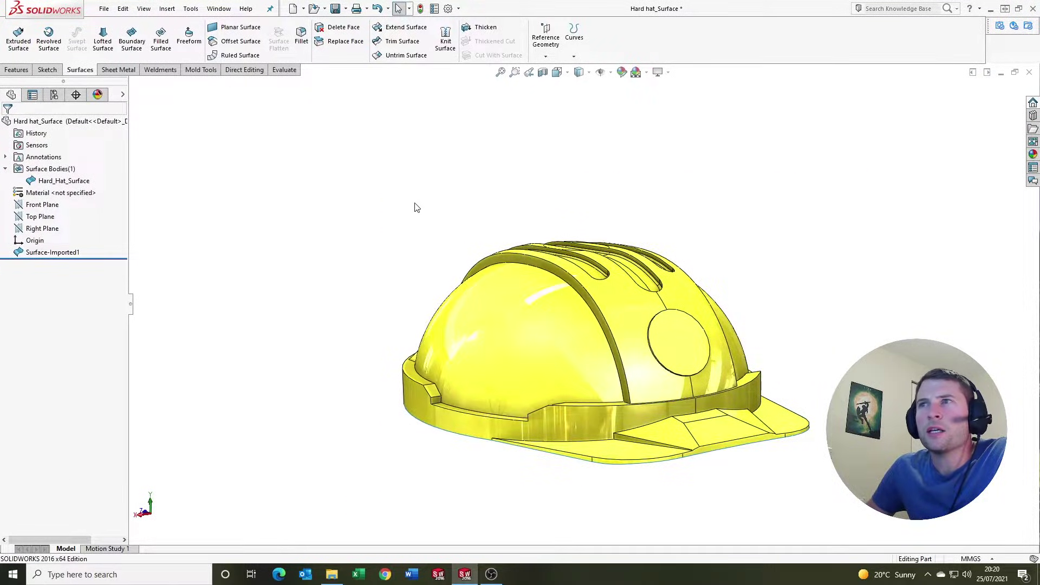
middle_drag(560, 343, 571, 372)
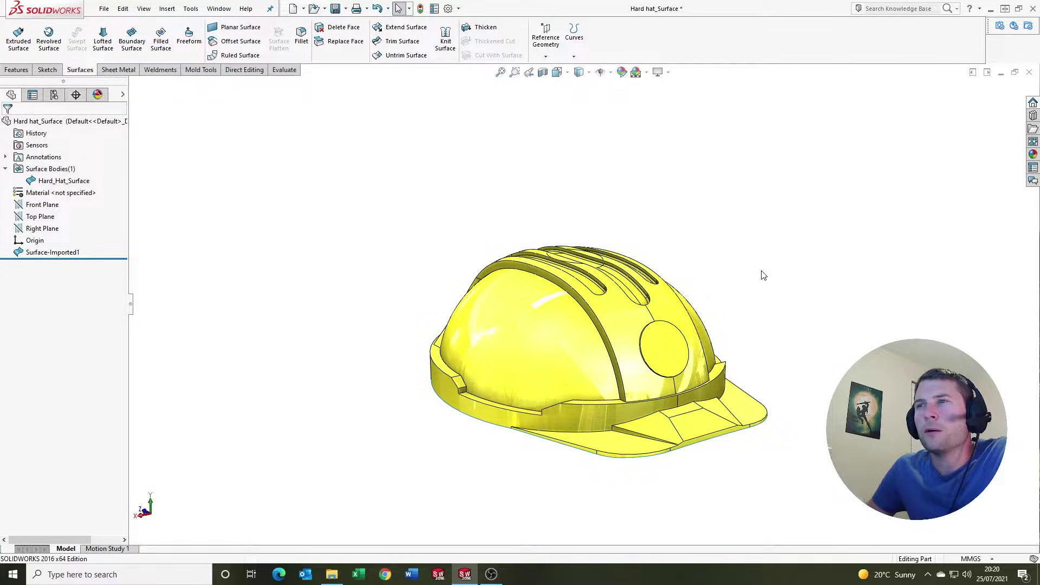
mouse_move(610, 307)
middle_down()
mouse_move(593, 305)
mouse_move(604, 283)
mouse_move(597, 294)
middle_up()
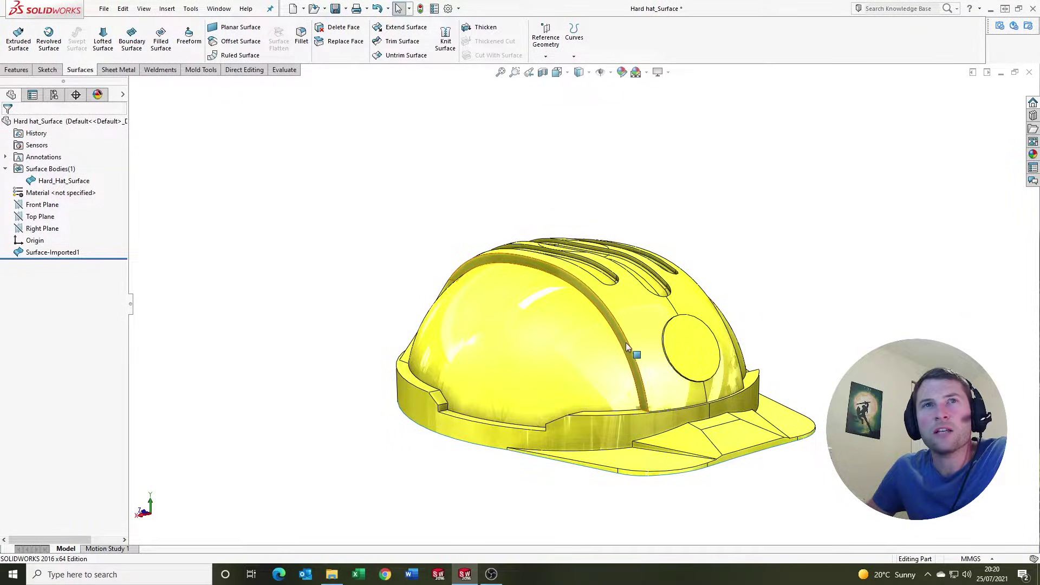
mouse_move(650, 335)
middle_down()
mouse_move(637, 341)
mouse_move(637, 318)
mouse_move(642, 330)
middle_up()
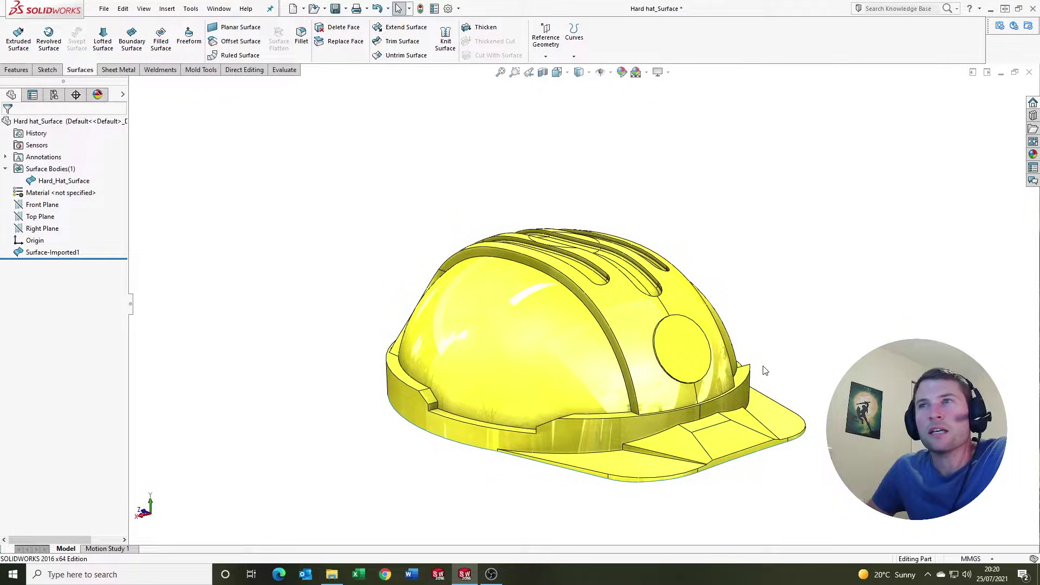
middle_drag(762, 367, 657, 342)
scroll(704, 346, up, 2)
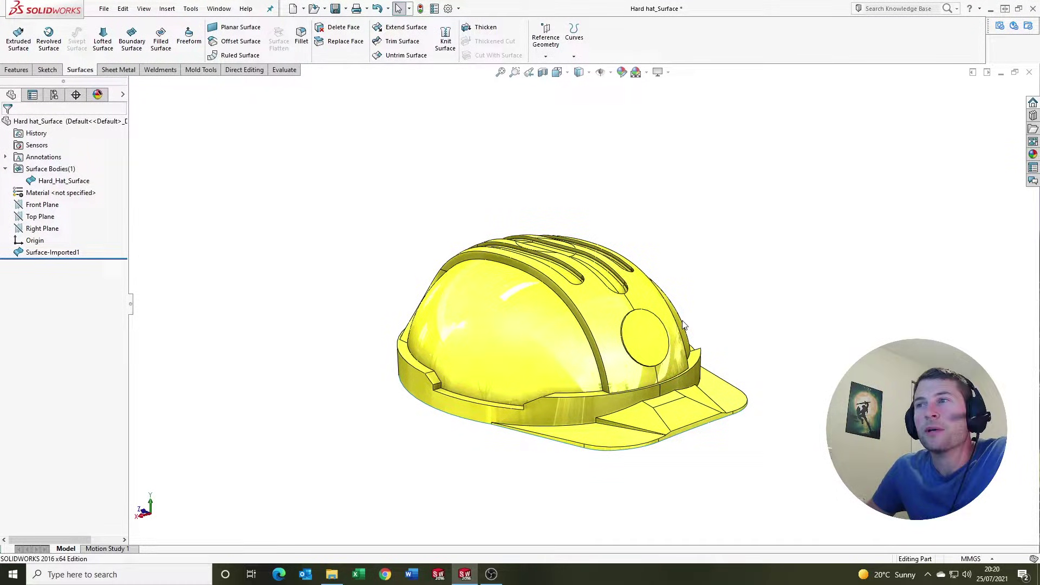
key(ctrl+shift+z)
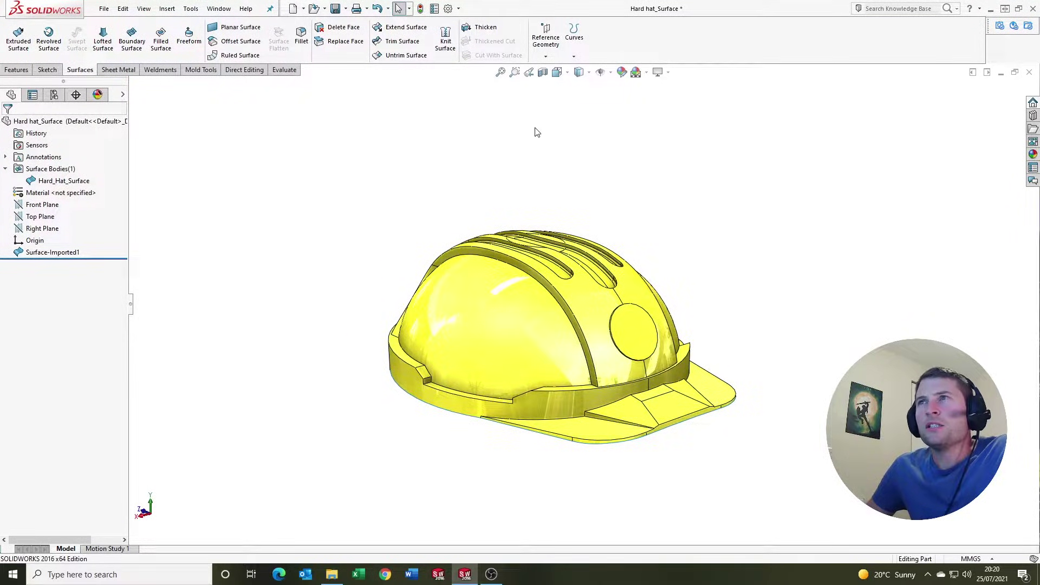
scroll(653, 394, down, 2)
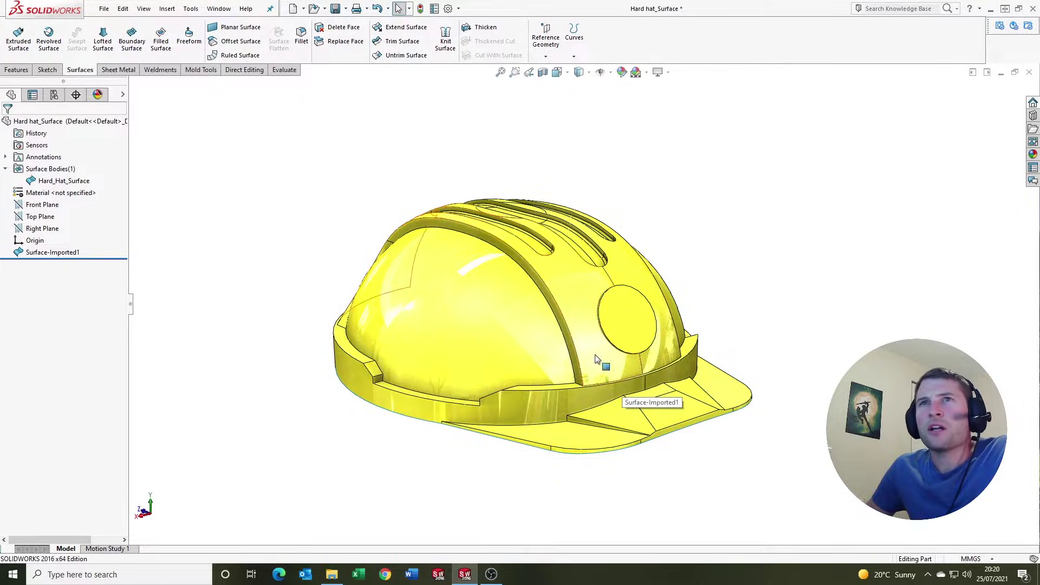
Step: Thicken Hard_Hat_Surface by 2.00mm toward Side 1
click(486, 28)
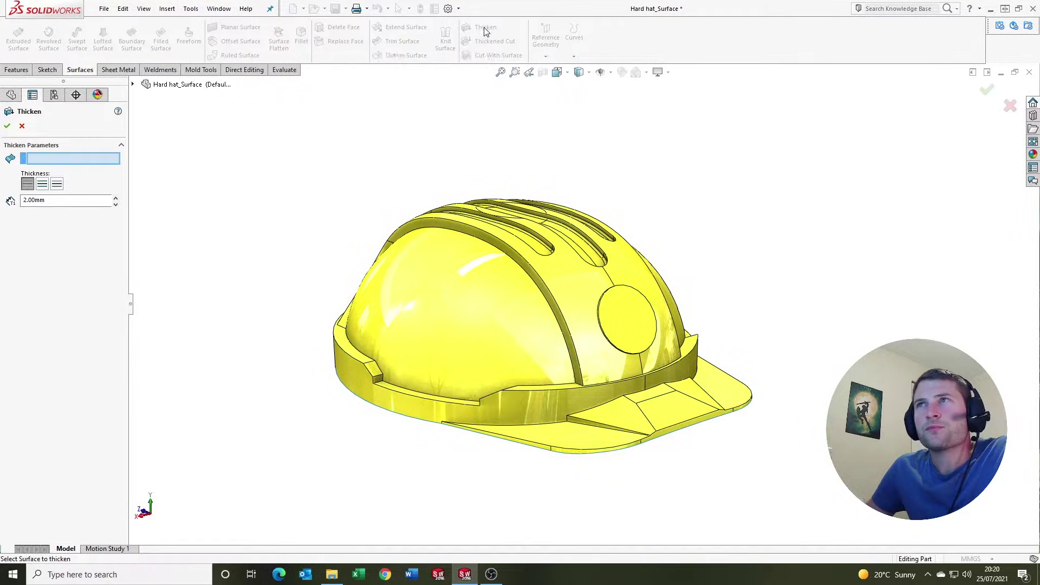
scroll(601, 341, down, 2)
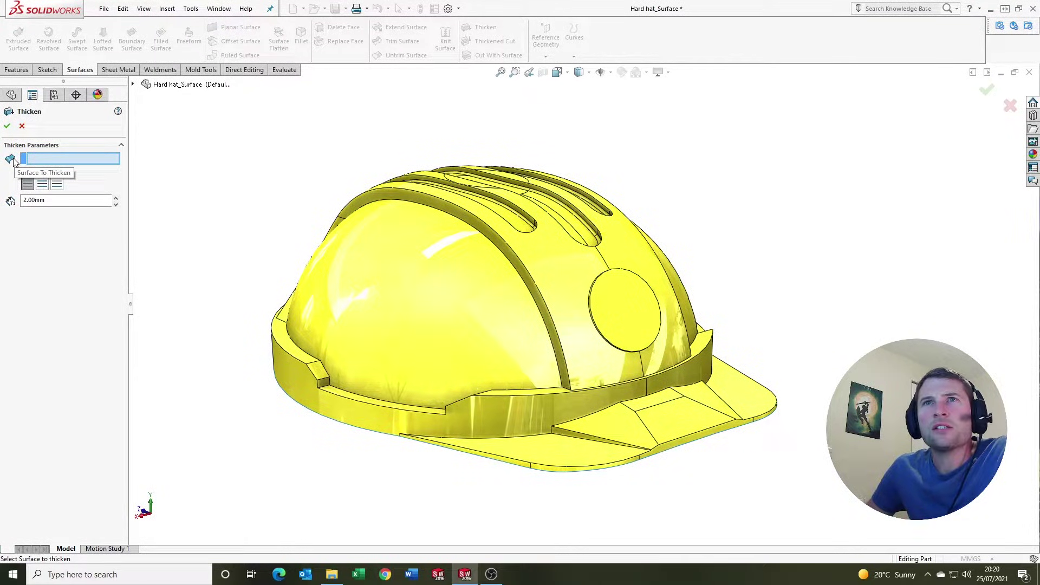
click(505, 354)
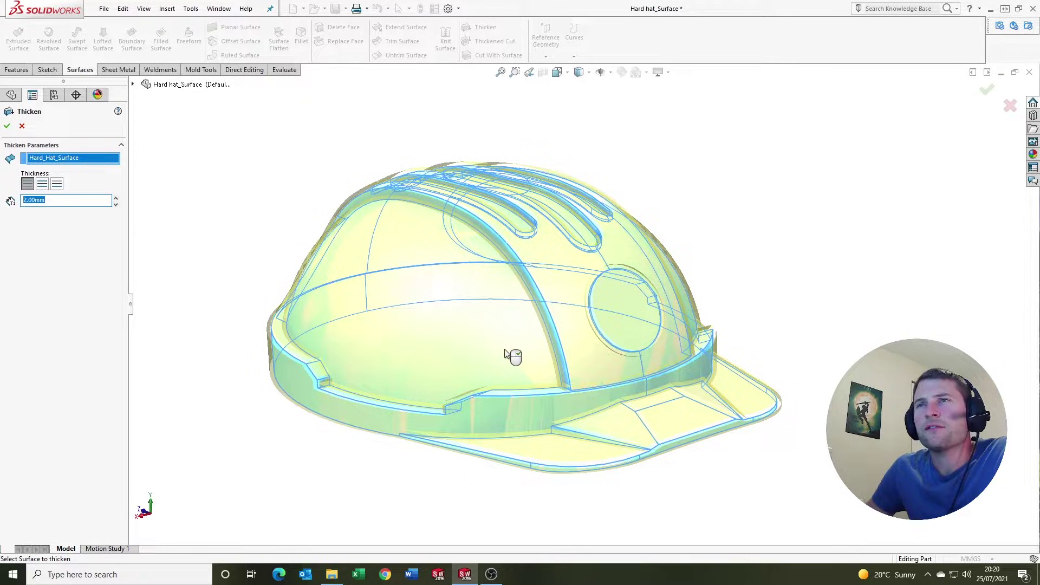
click(42, 185)
click(60, 186)
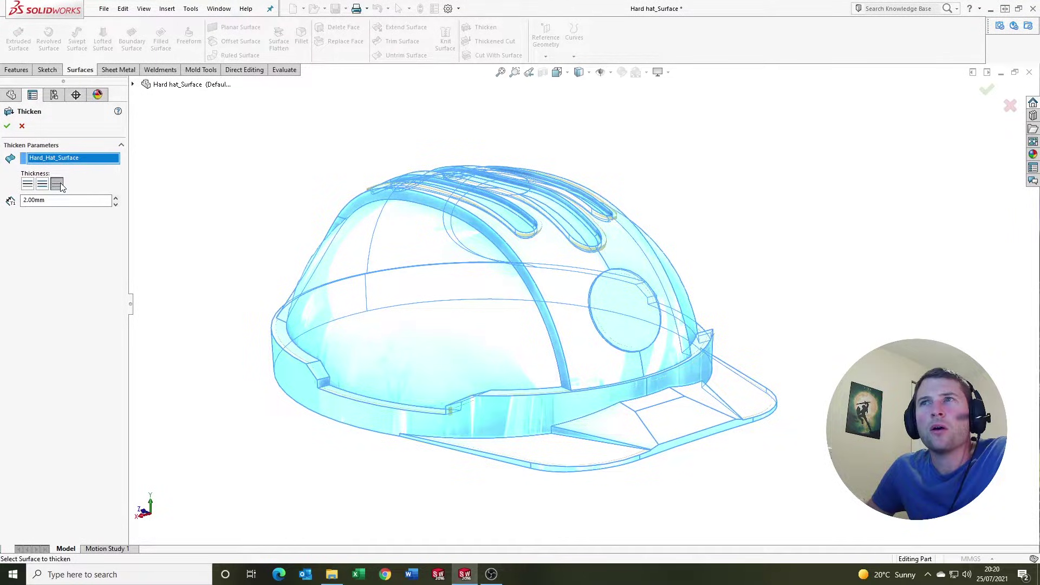
click(27, 185)
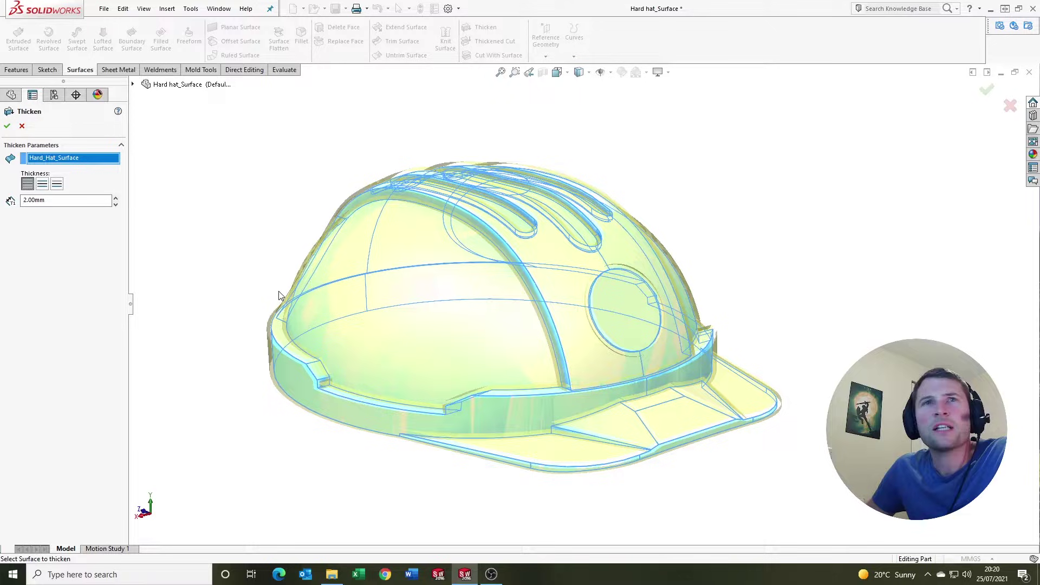
double_click(34, 200)
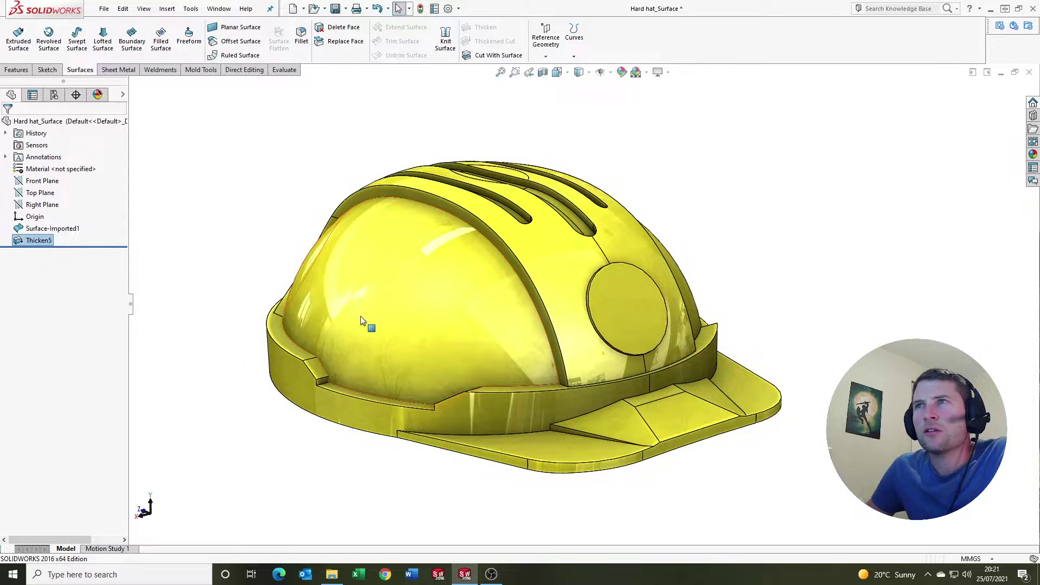
Step: Section the thickened hat at a -99.00mm offset, then close the cut
click(542, 72)
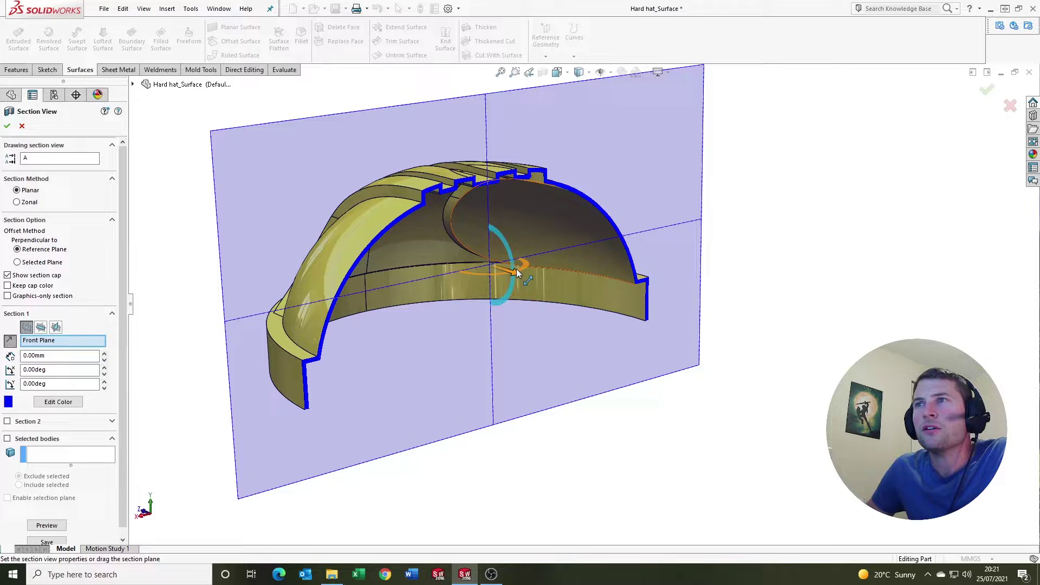
drag(516, 268, 568, 314)
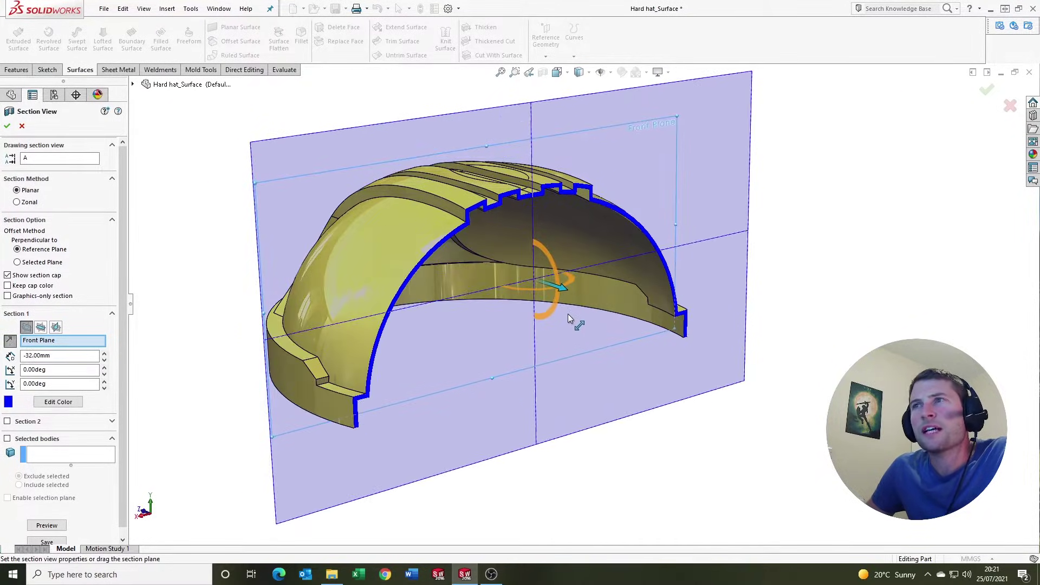
click(7, 127)
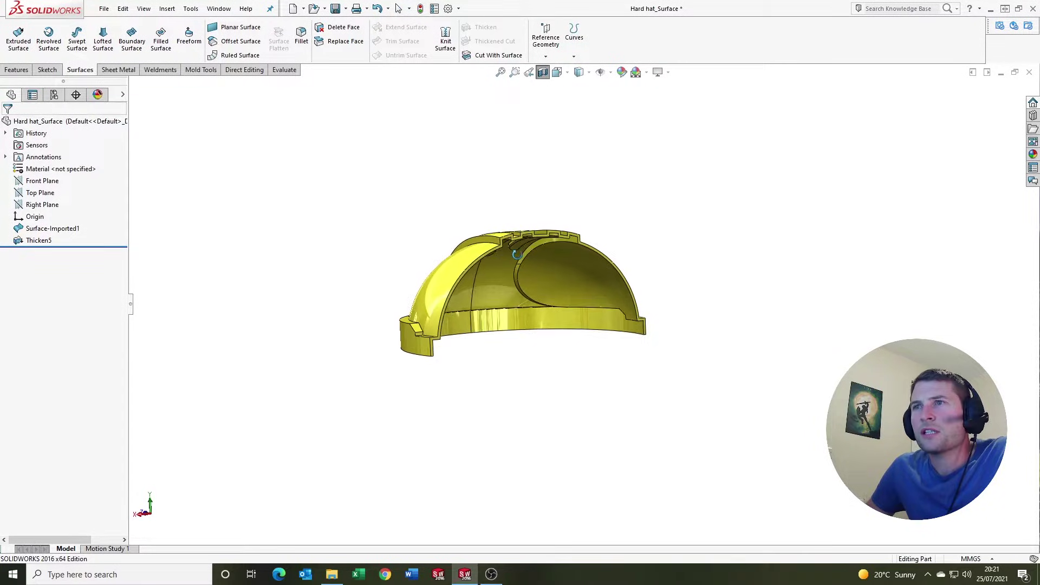
Step: Select the brim ledge face to confirm it is 2mm thick
scroll(586, 292, down, 6)
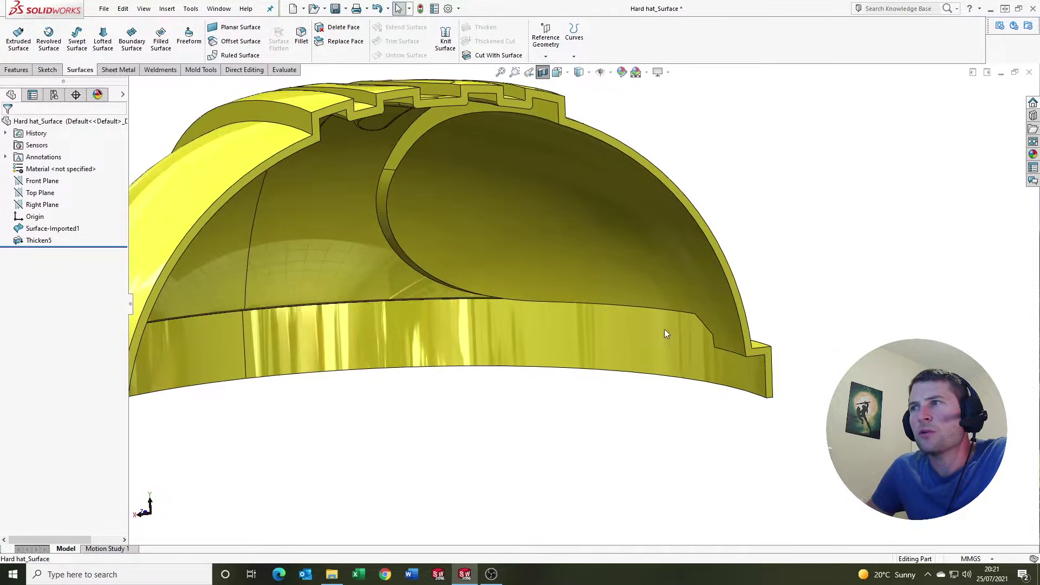
scroll(666, 334, up, 5)
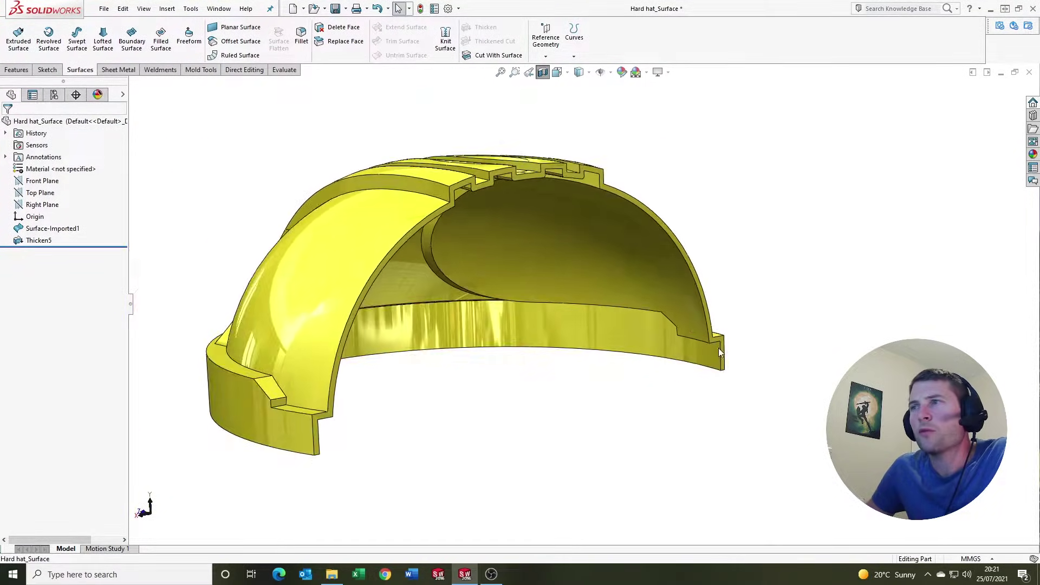
scroll(719, 347, down, 5)
mouse_move(766, 314)
middle_down()
mouse_move(767, 360)
mouse_move(765, 299)
middle_up()
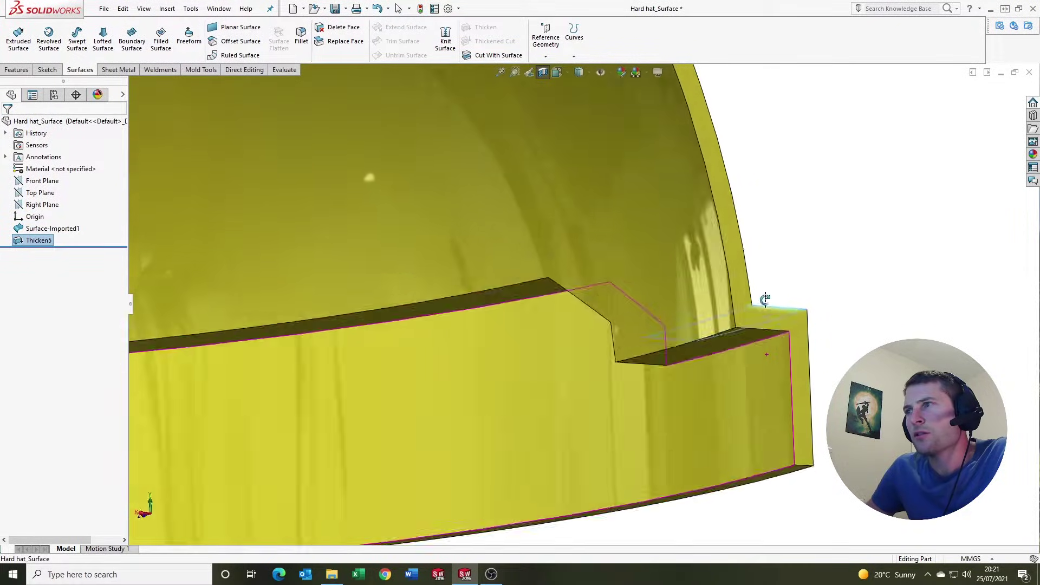
click(760, 328)
scroll(756, 325, up, 5)
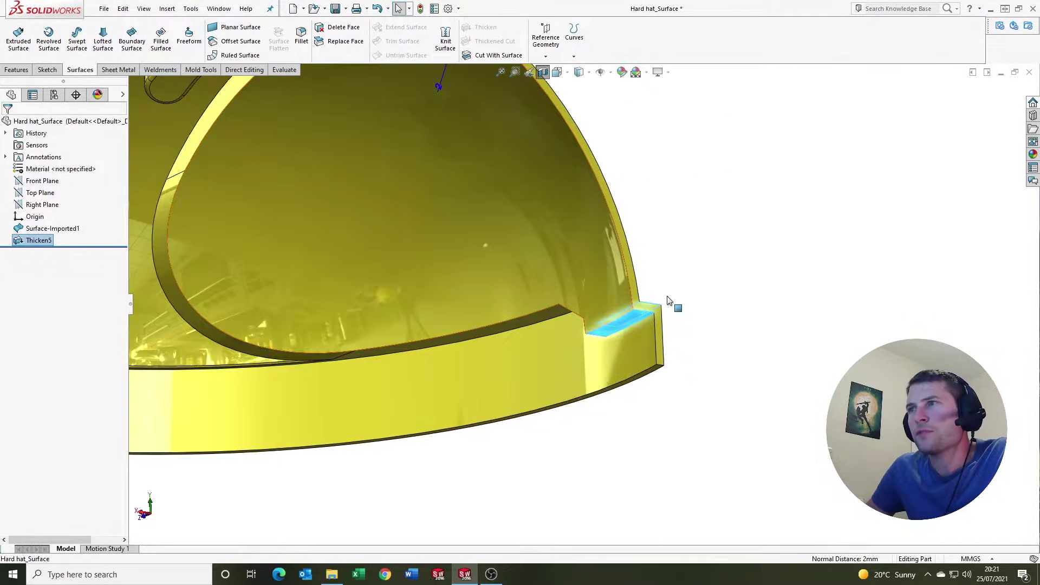
middle_drag(673, 315, 322, 229)
key(Escape)
Step: Re-section the hat on the Front, Top and Right planes, then dismiss the cut
middle_drag(424, 251, 485, 252)
click(543, 72)
click(543, 72)
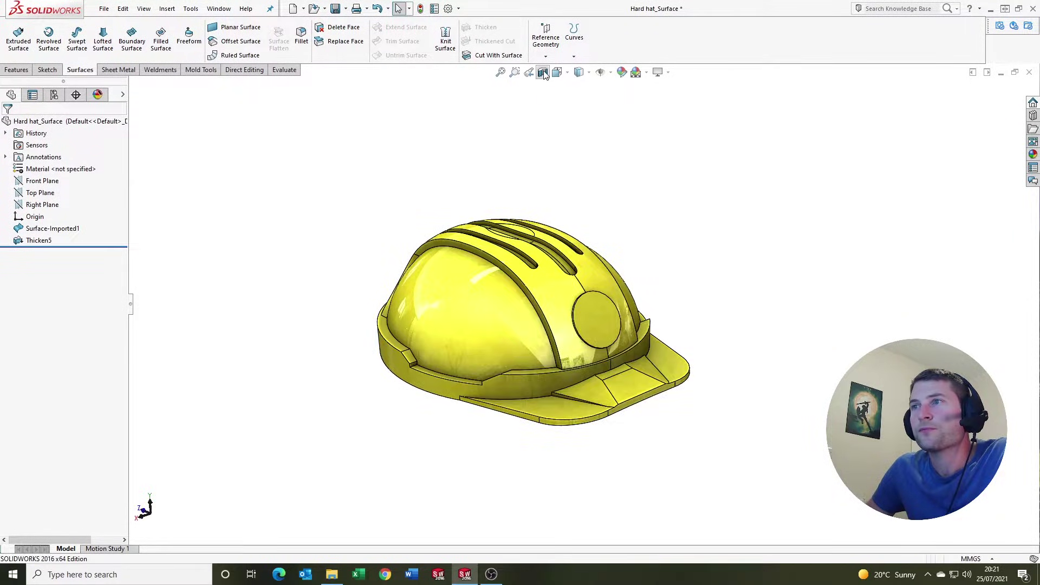
drag(572, 311, 533, 319)
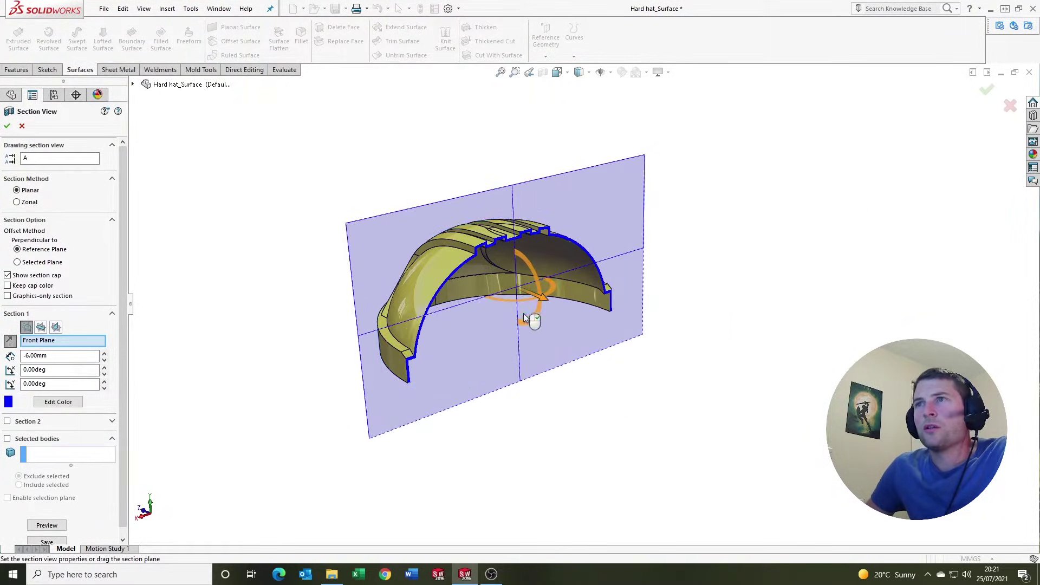
click(42, 327)
click(55, 327)
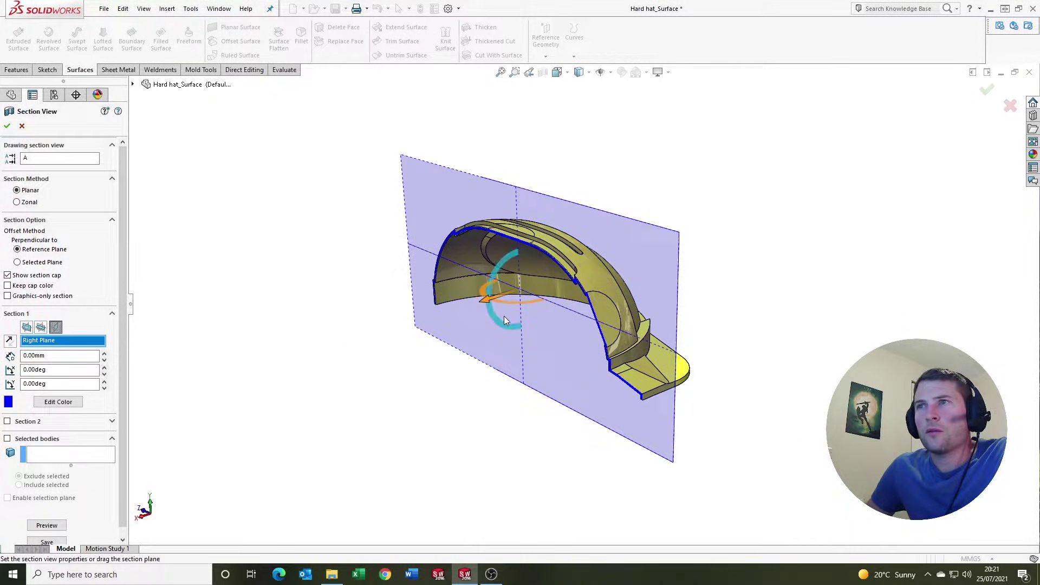
drag(479, 296, 504, 310)
key(Escape)
middle_drag(480, 311, 550, 311)
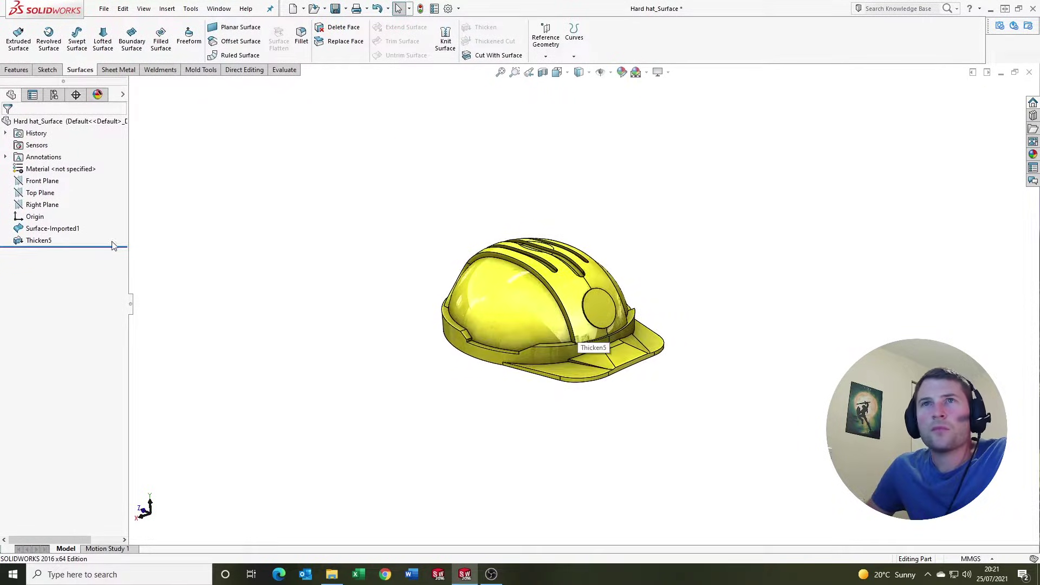
Step: Drop Thicken5 and cap the hat's open bottom edge loop with a filled surface
click(18, 243)
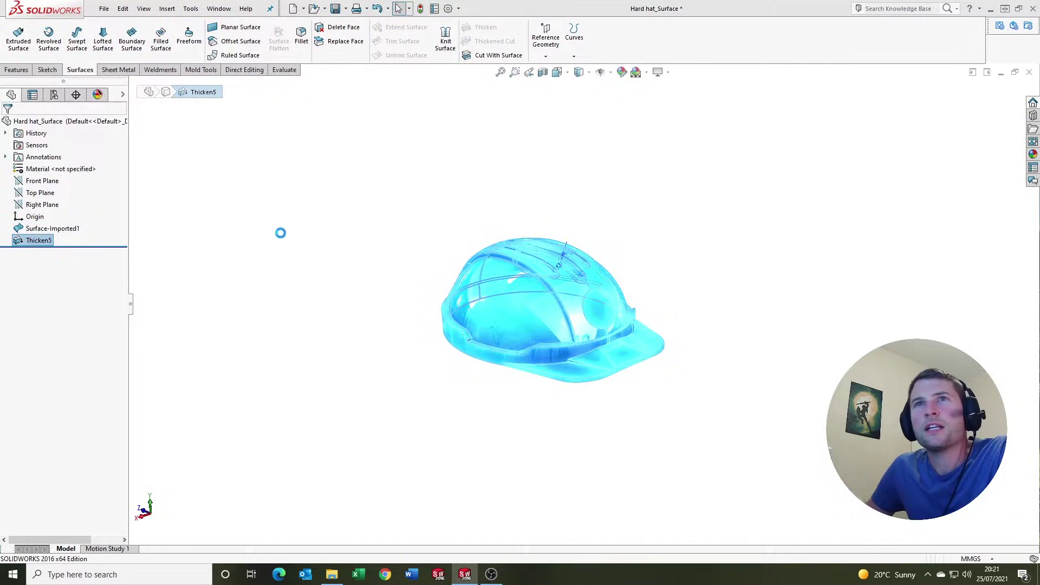
middle_drag(523, 345, 495, 225)
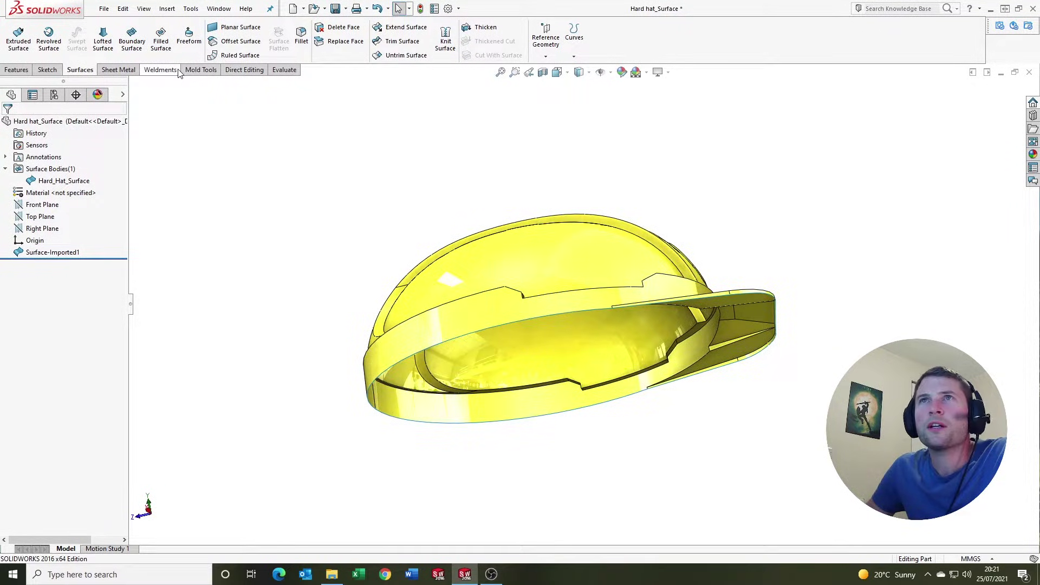
click(161, 39)
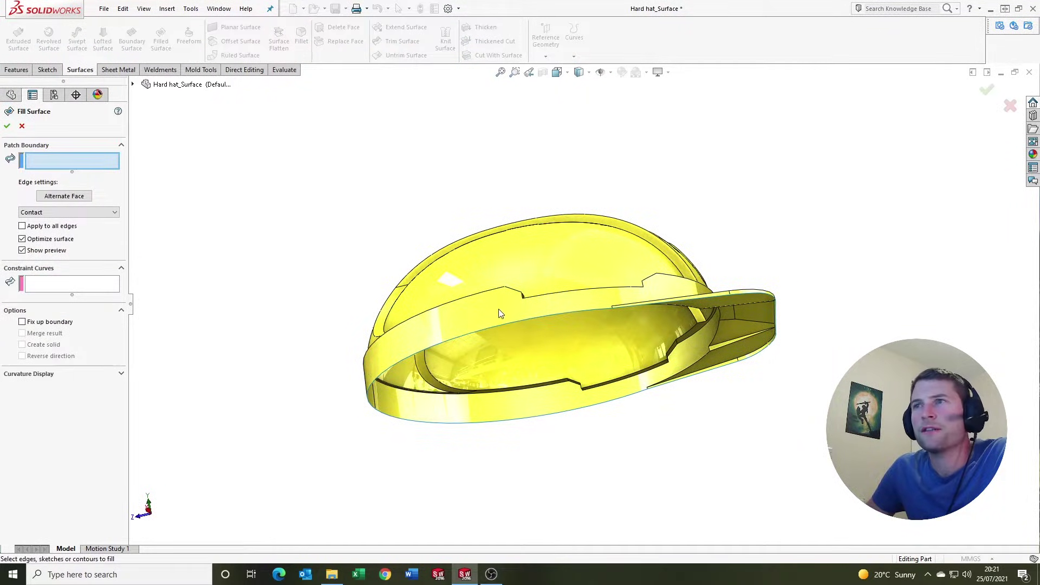
right_click(455, 340)
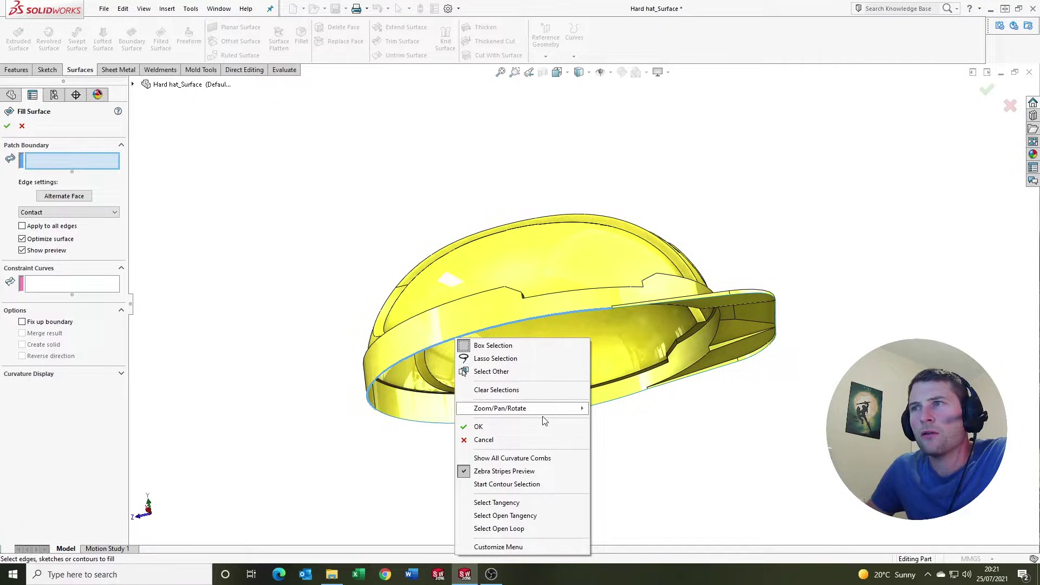
click(507, 529)
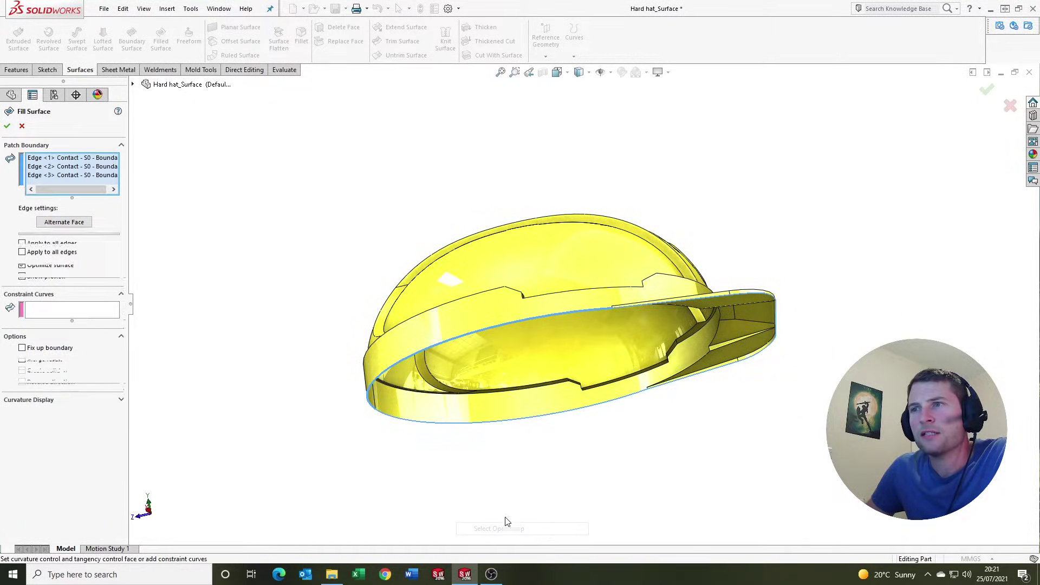
middle_drag(541, 303, 486, 224)
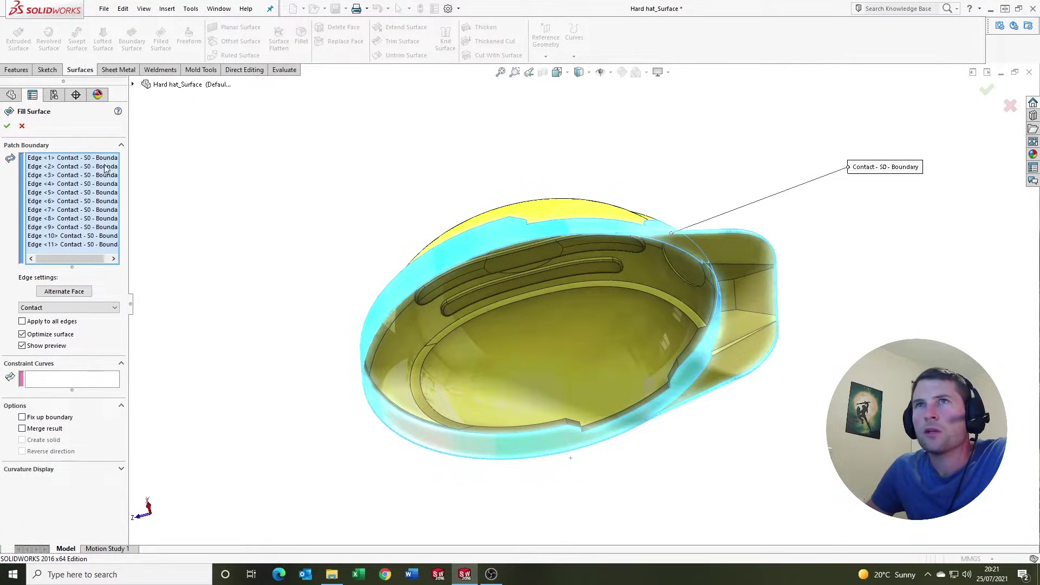
click(7, 126)
middle_drag(627, 239, 664, 318)
Step: Zoom and orbit to inspect the capped hat's underside and side
scroll(665, 318, down, 4)
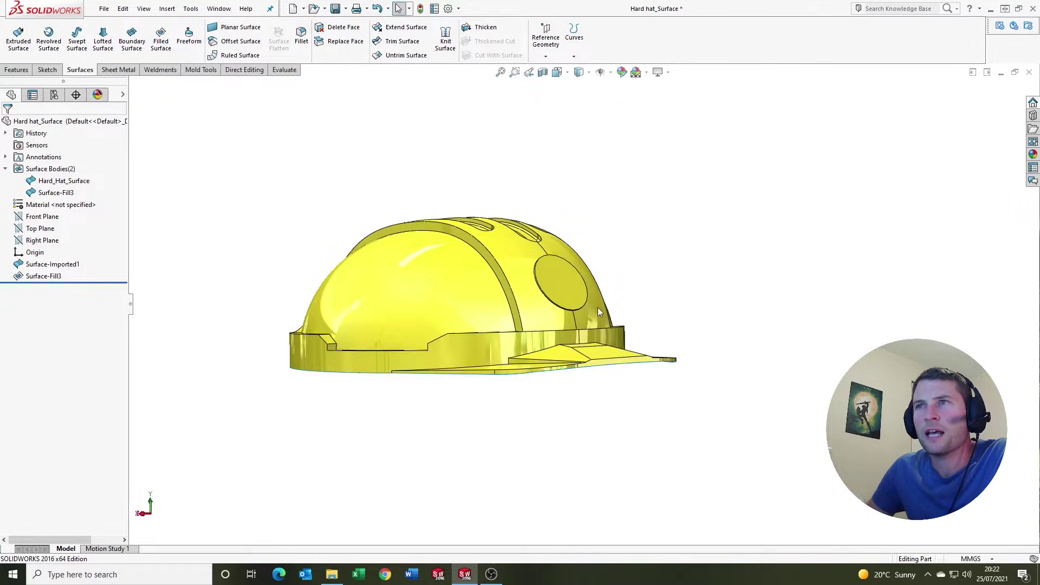
scroll(569, 293, up, 5)
scroll(473, 278, down, 5)
middle_drag(594, 292, 632, 364)
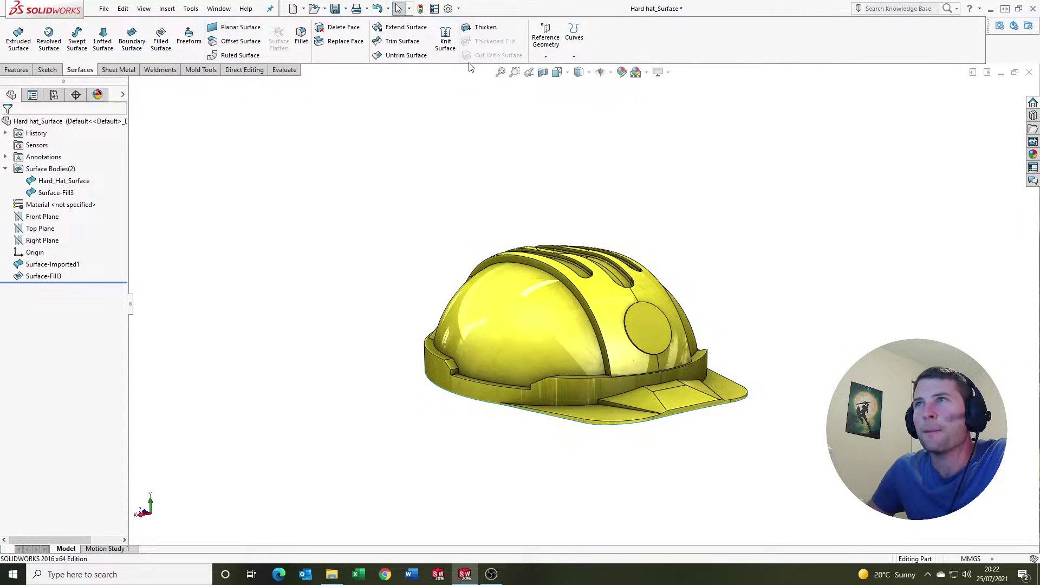
middle_drag(546, 318, 613, 362)
scroll(613, 362, down, 3)
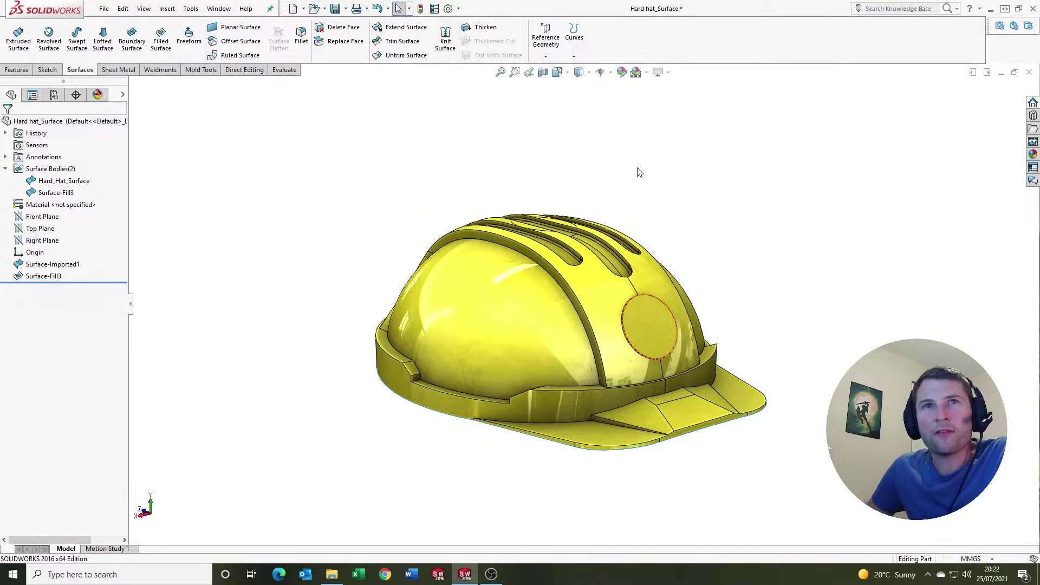
middle_drag(625, 186, 624, 317)
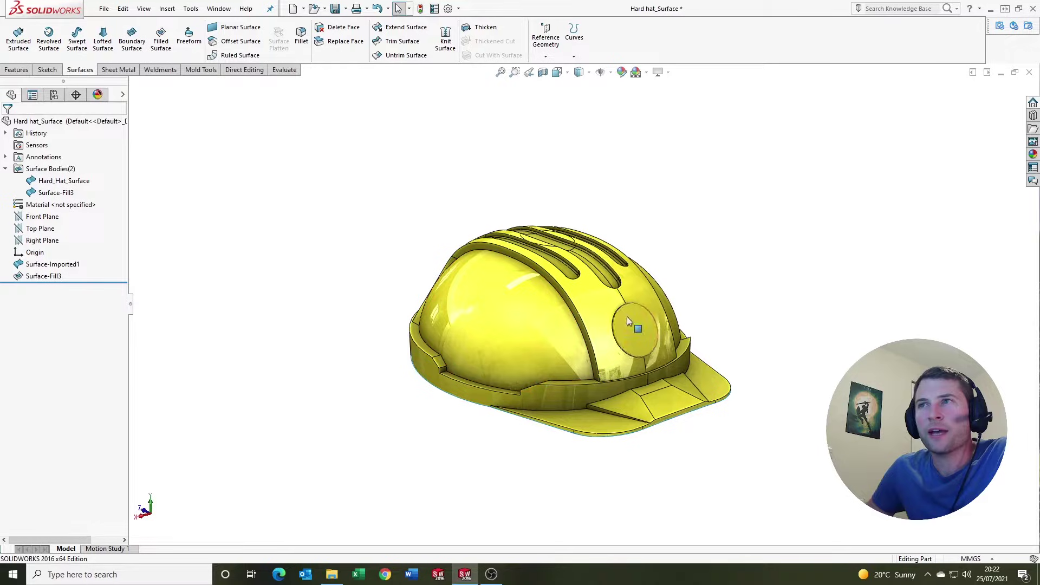
Step: Cancel a first knit attempt and inspect the Hard_Hat_Surface and Surface-Fill3 bodies
click(445, 43)
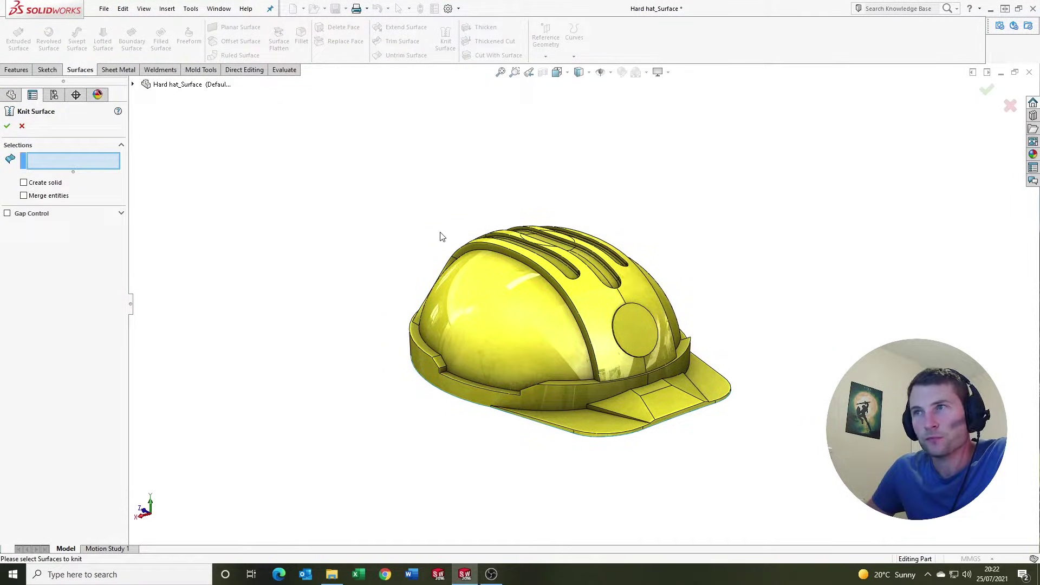
middle_drag(307, 306, 508, 307)
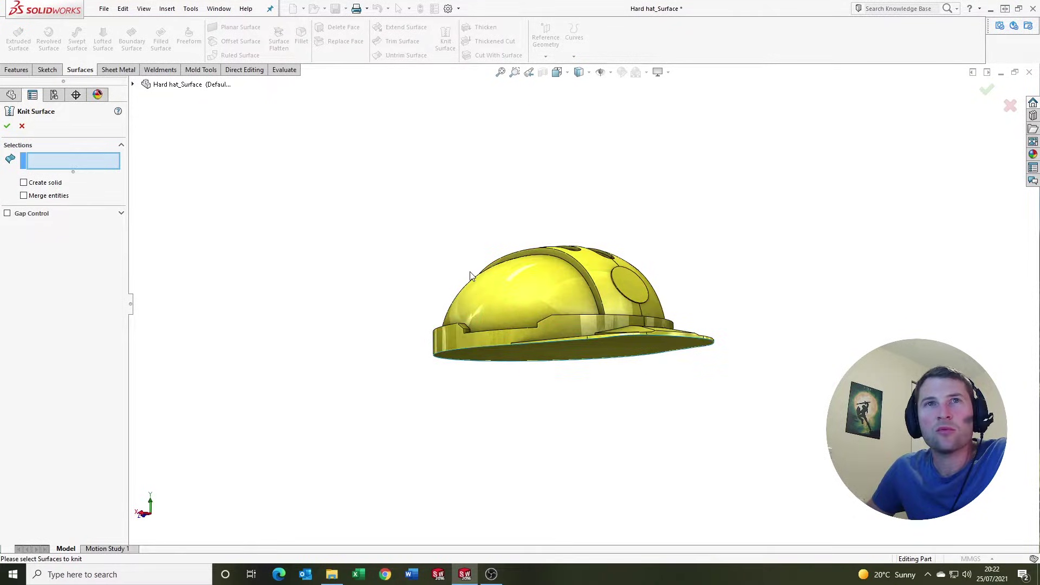
click(24, 127)
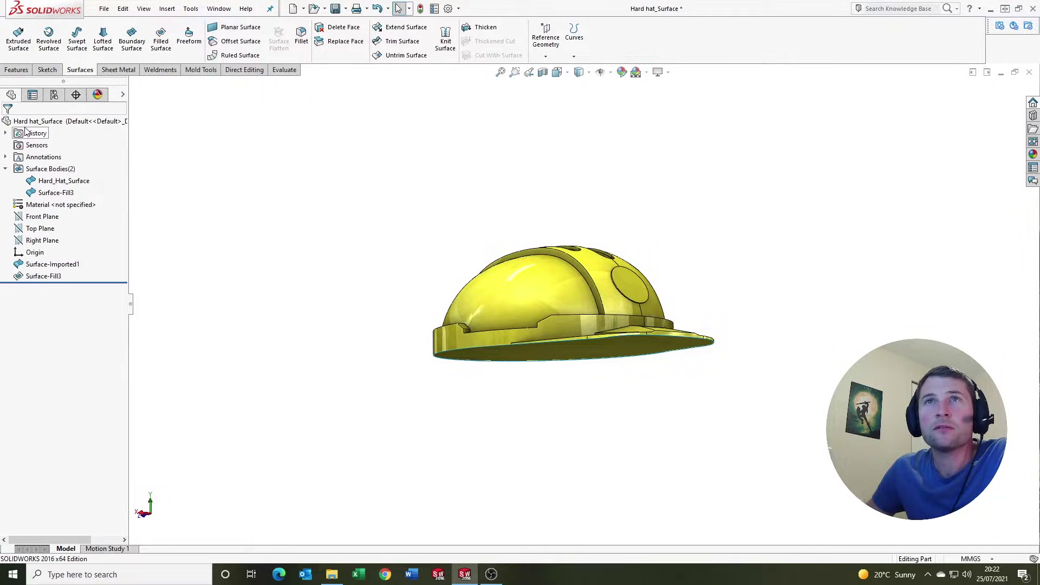
click(46, 180)
click(48, 192)
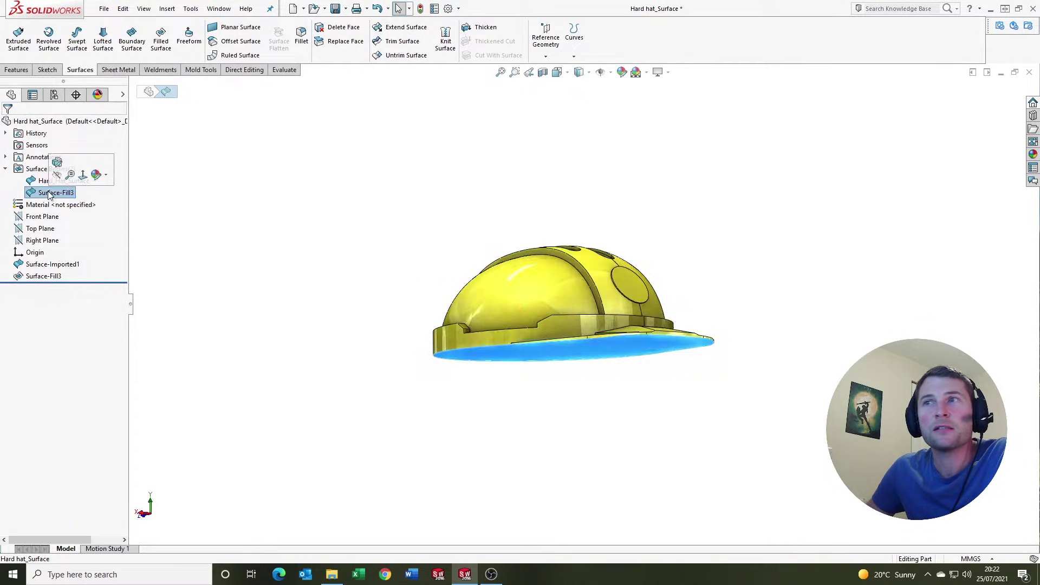
click(340, 231)
click(61, 181)
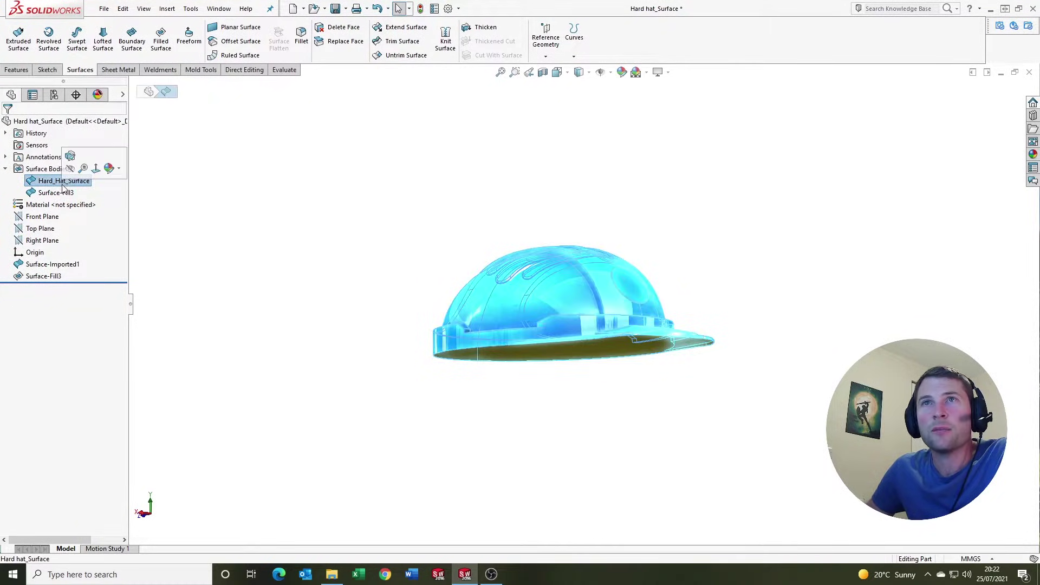
click(57, 193)
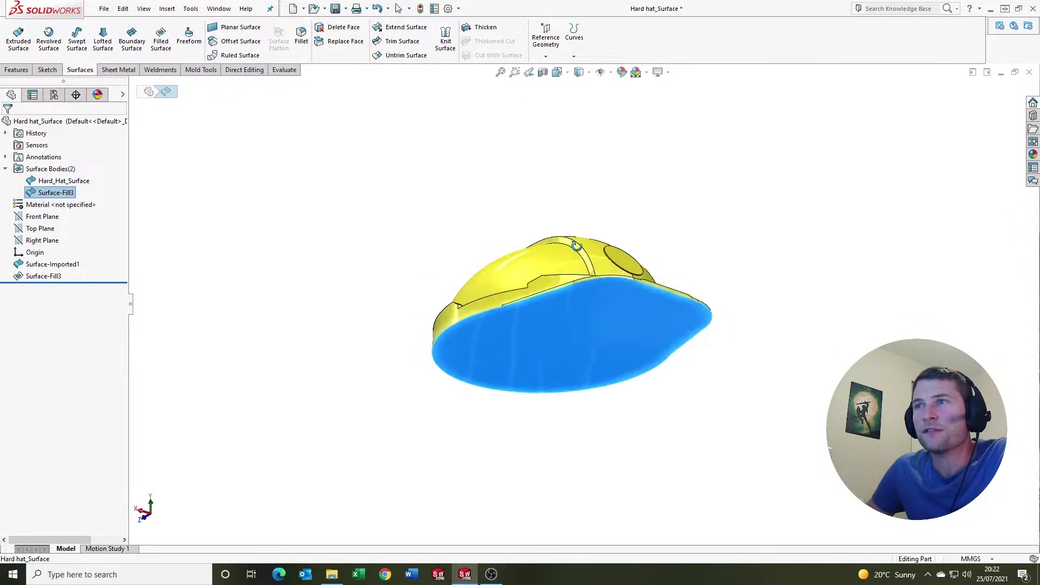
middle_drag(529, 298, 529, 245)
Step: Knit Hard_Hat_Surface and Surface-Fill3 with Create solid enabled
click(457, 41)
click(561, 289)
click(562, 329)
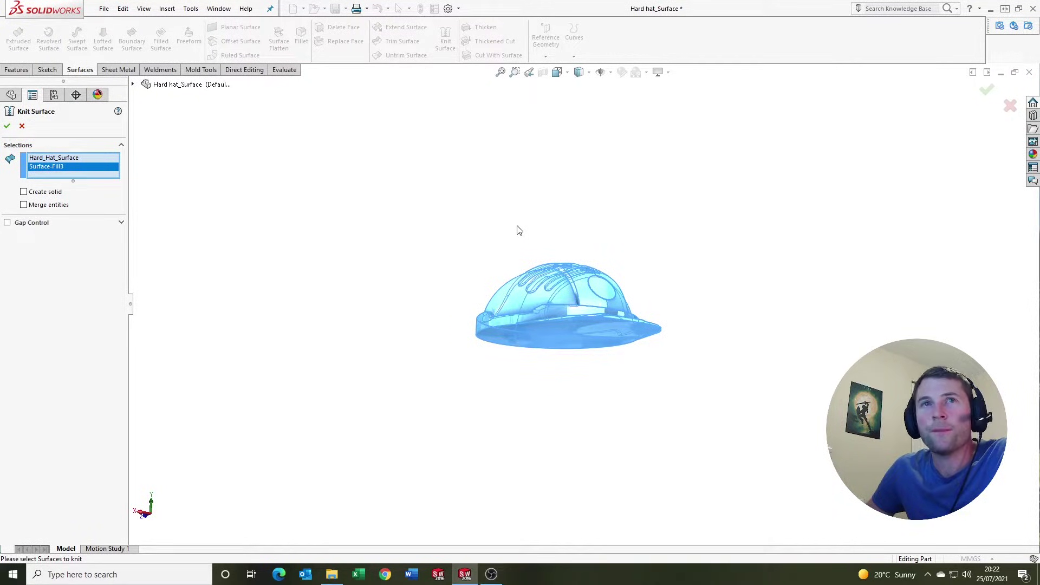
scroll(613, 278, down, 3)
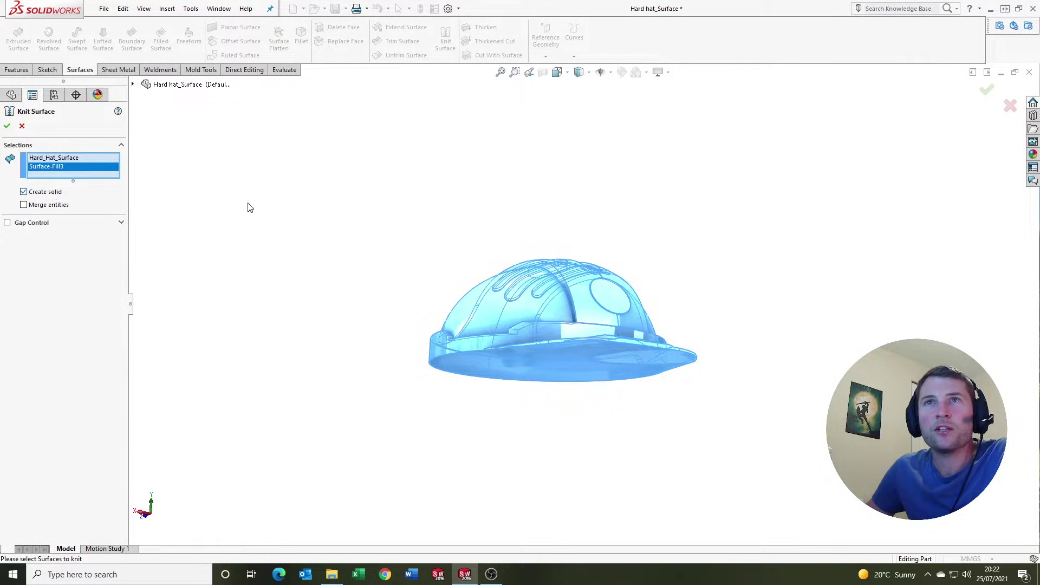
click(8, 127)
middle_drag(542, 178, 495, 76)
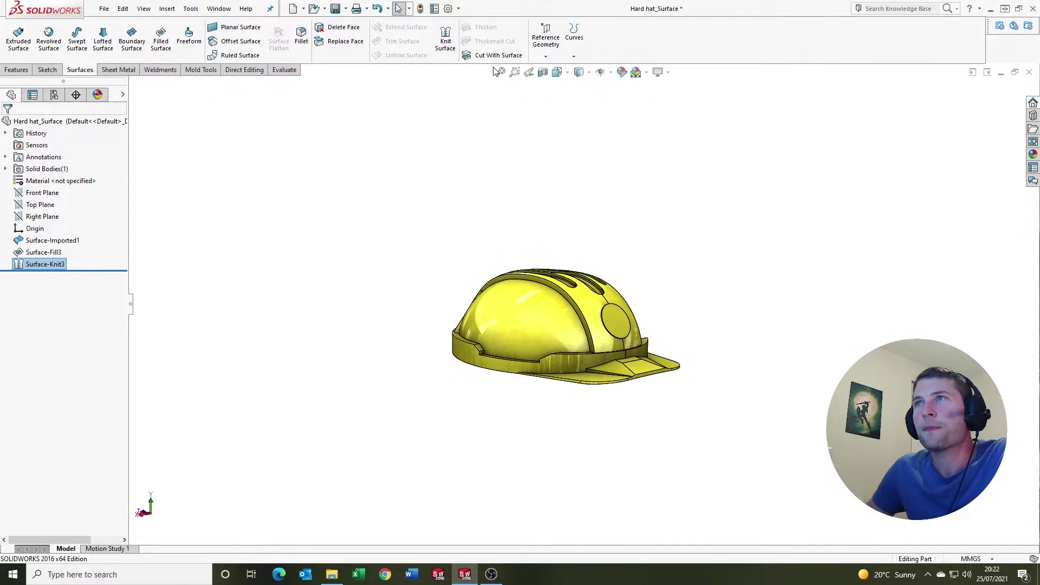
click(543, 72)
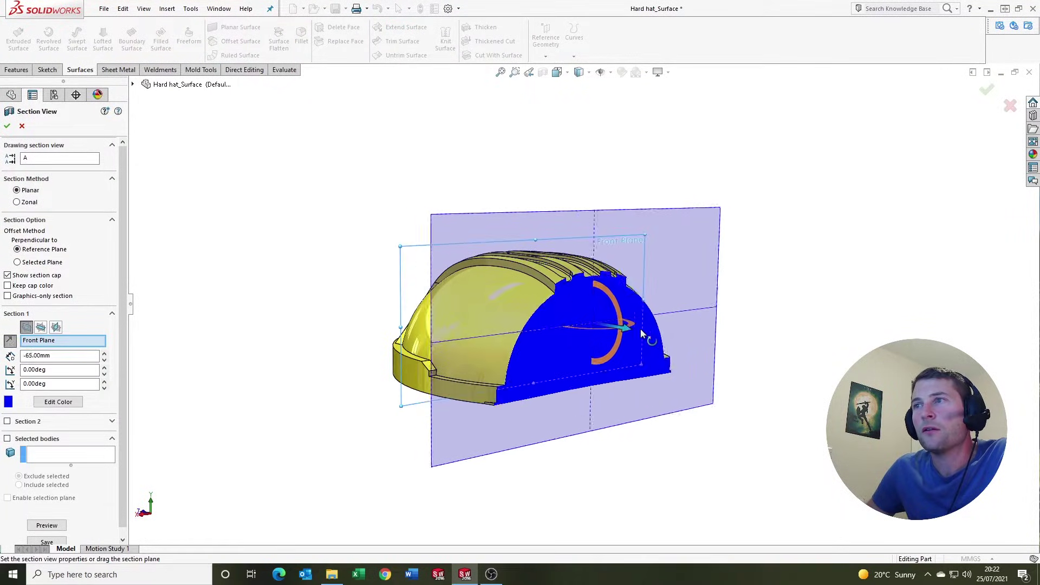
drag(640, 329, 733, 395)
scroll(441, 315, up, 1)
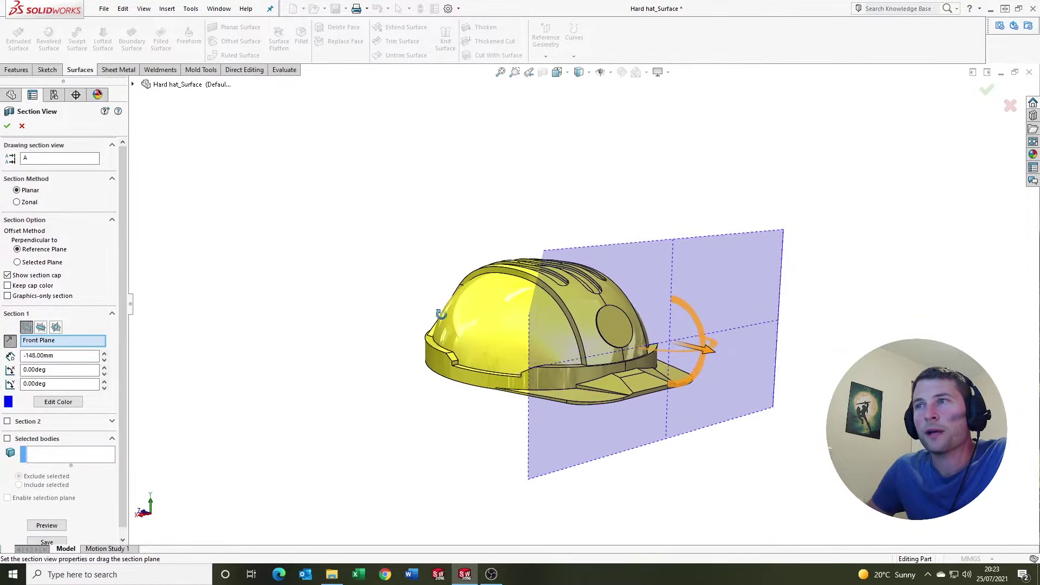
click(7, 127)
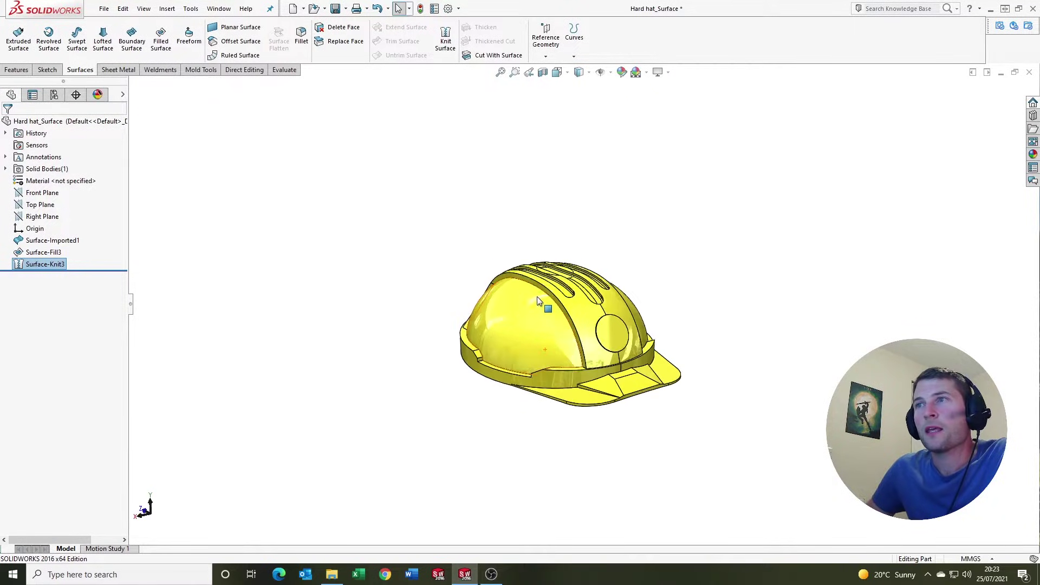
Step: Delete the Surface-Knit3 feature
middle_drag(537, 297, 621, 285)
scroll(621, 285, down, 2)
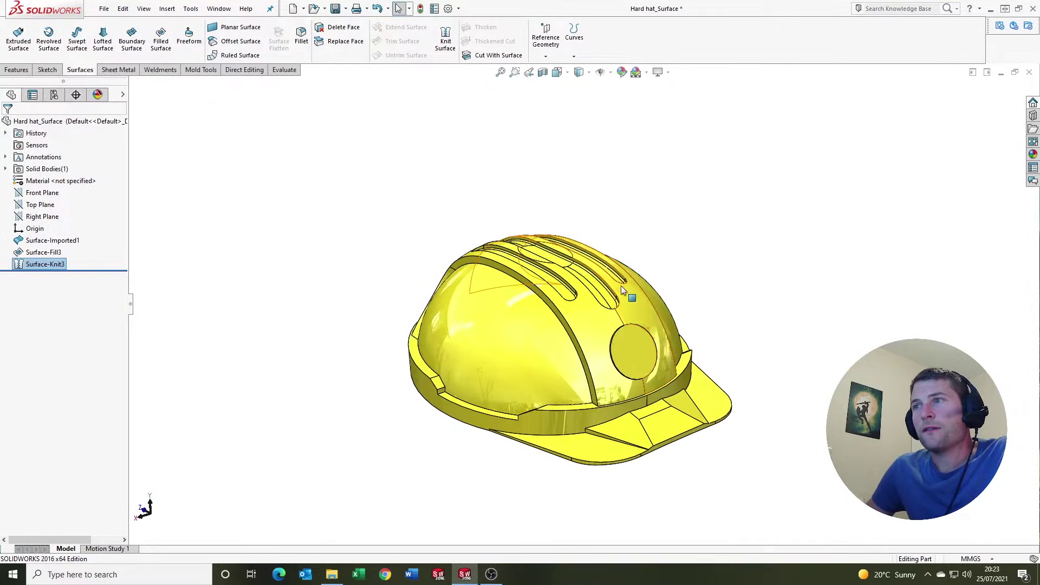
click(41, 265)
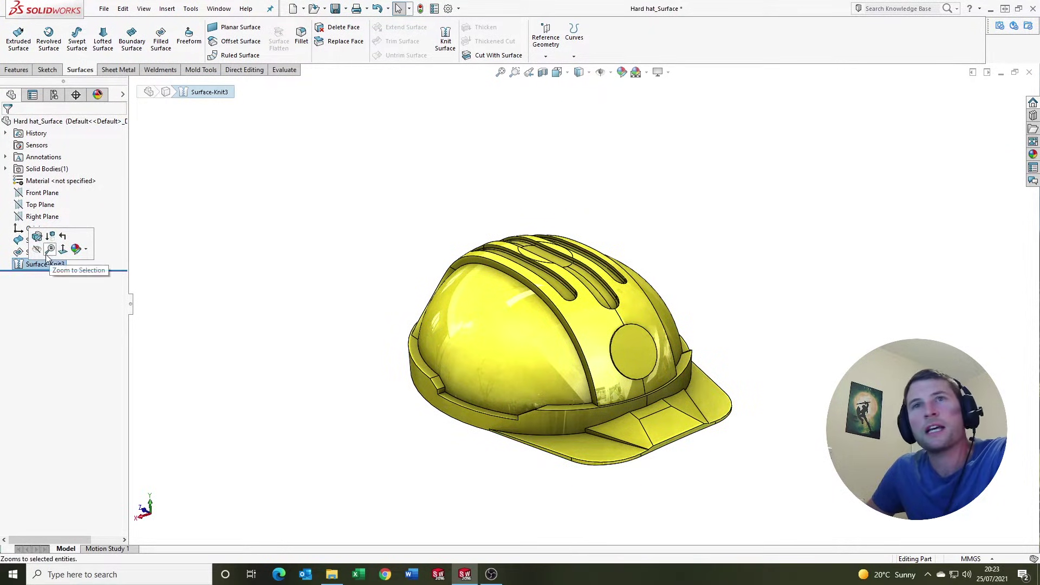
key(Delete)
key(Return)
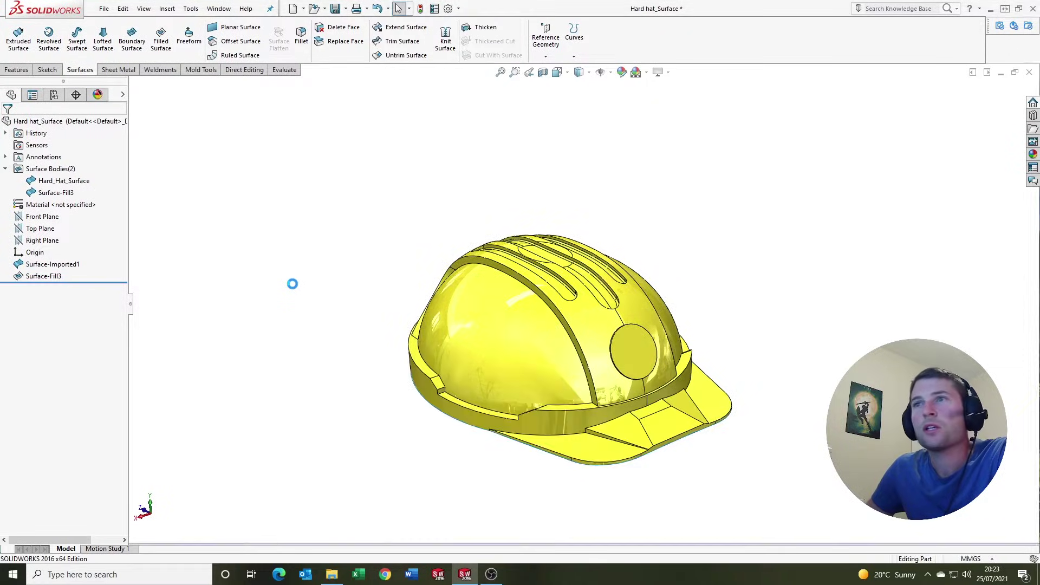
Step: Knit Hard_Hat_Surface and Surface-Fill3 into one surface body, leaving Create solid off
click(445, 38)
middle_drag(564, 303, 563, 325)
click(531, 315)
click(569, 325)
middle_drag(518, 227, 550, 362)
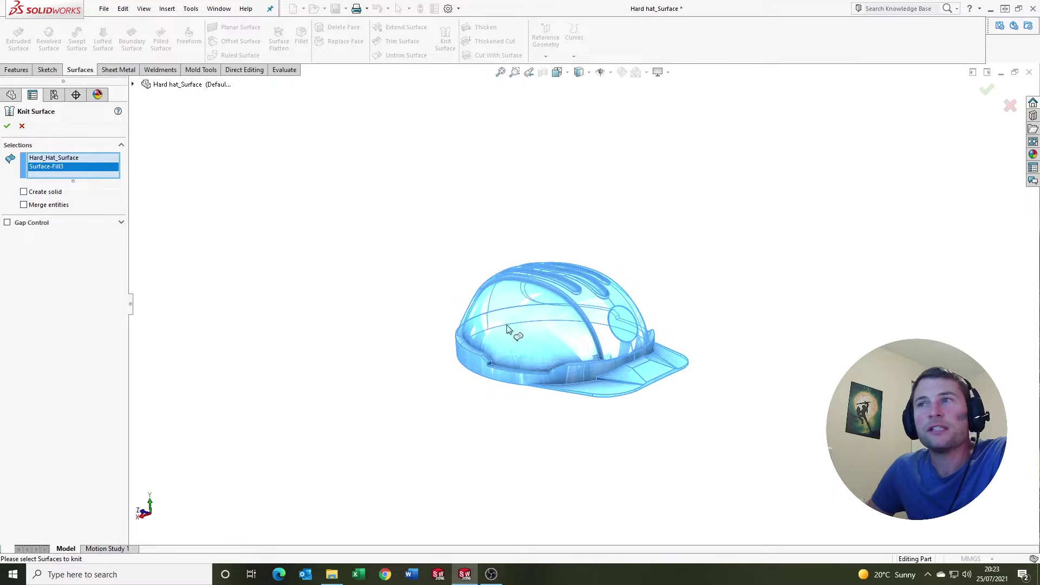
middle_drag(568, 281, 556, 318)
scroll(556, 318, down, 3)
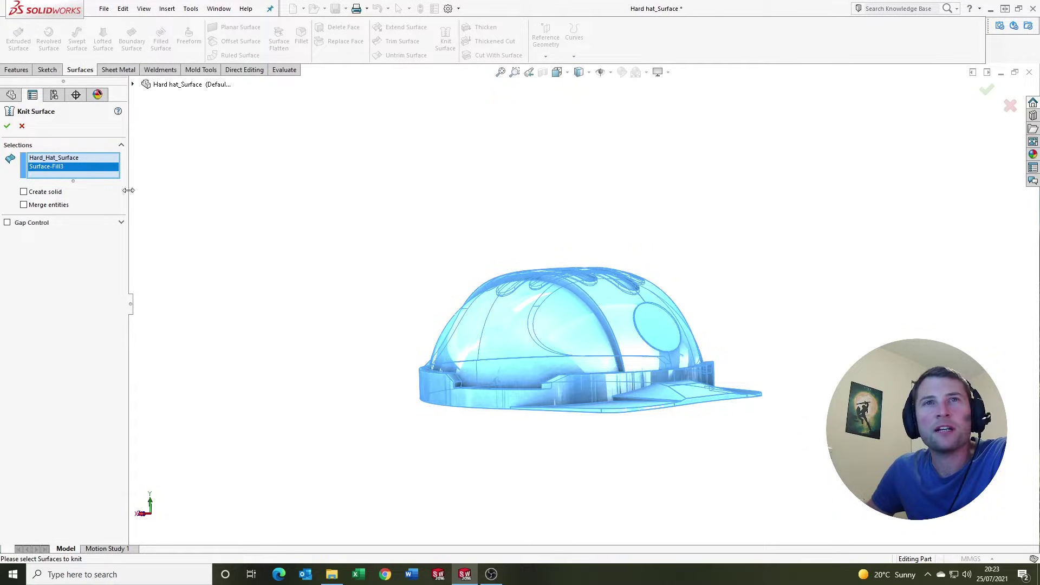
click(8, 126)
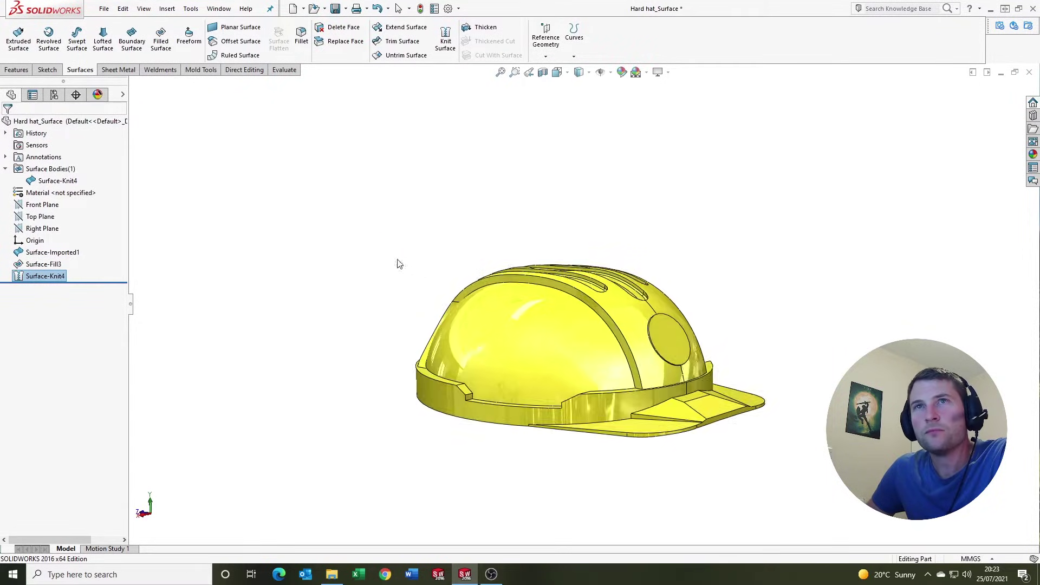
Step: Thicken Surface-Knit4 using Create solid from enclosed volume
click(46, 180)
mouse_move(579, 384)
middle_down()
mouse_move(557, 242)
mouse_move(565, 390)
mouse_move(550, 365)
mouse_move(574, 385)
mouse_move(564, 379)
middle_up()
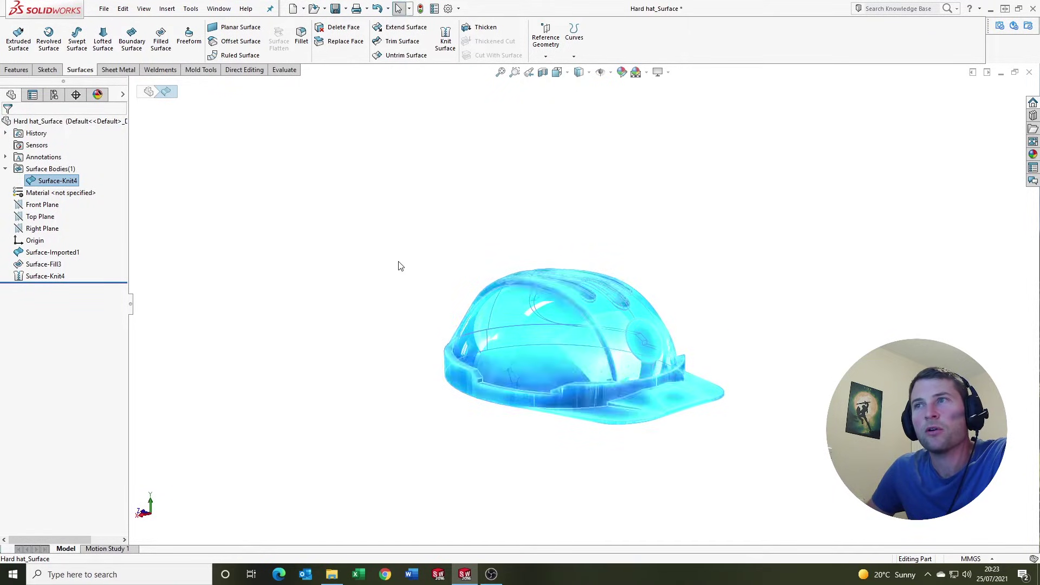
click(399, 260)
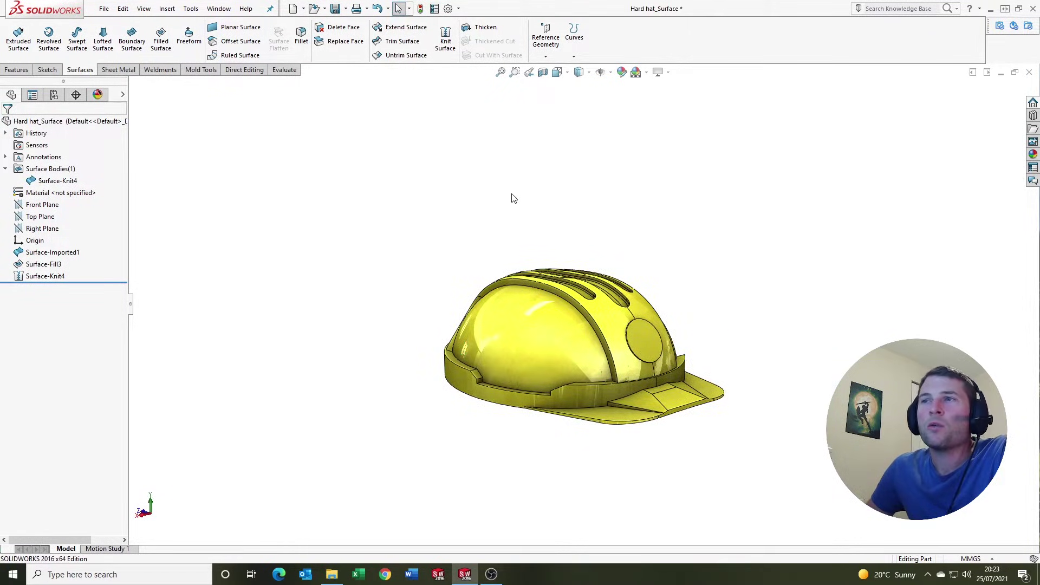
click(482, 27)
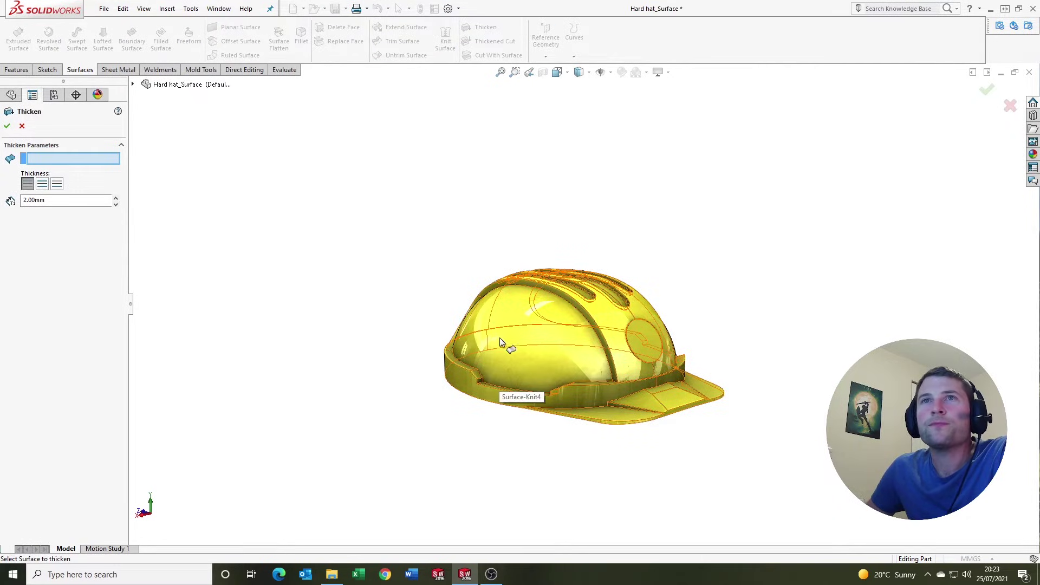
click(563, 361)
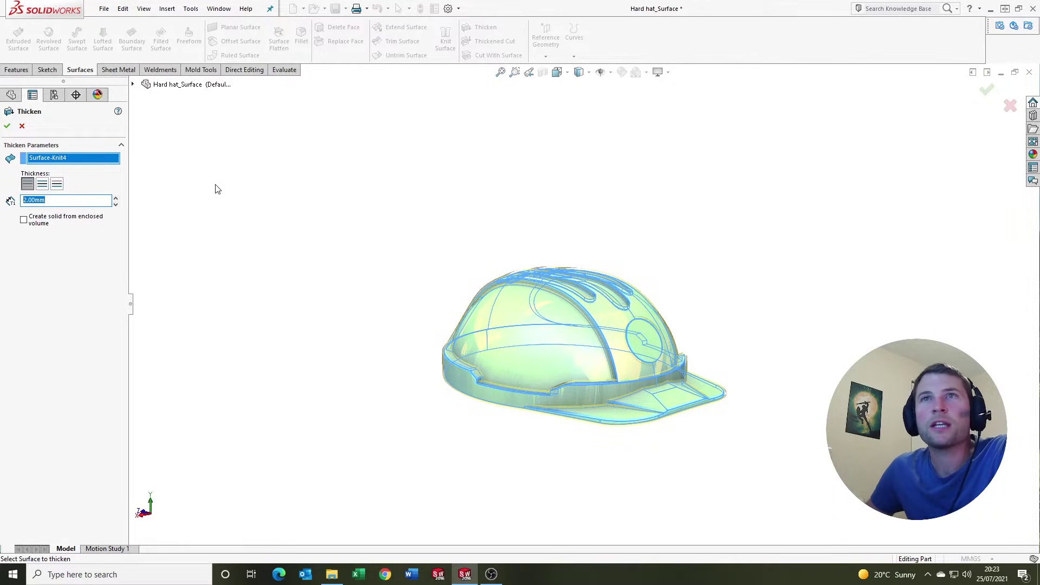
click(24, 220)
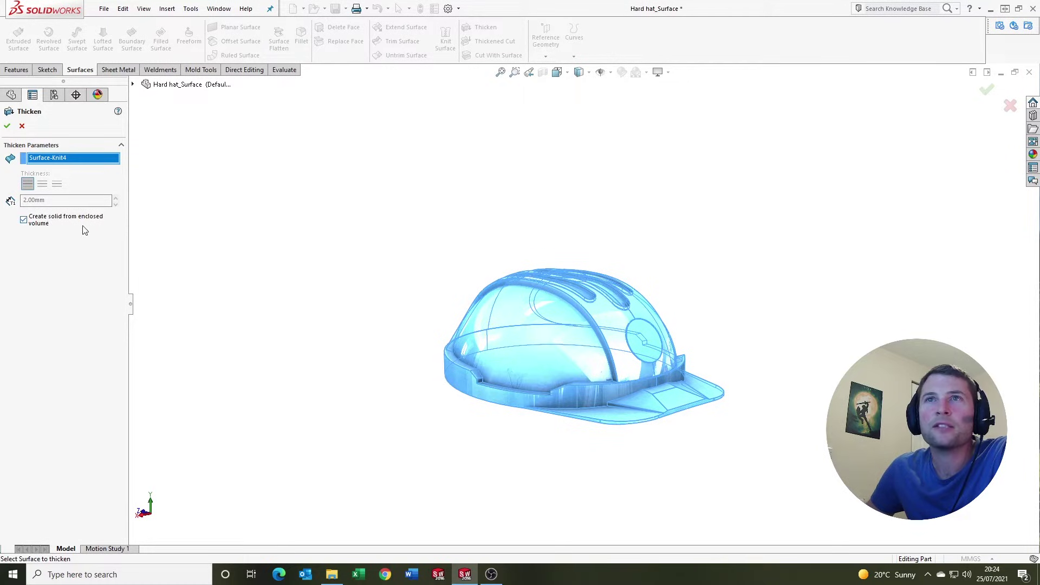
click(8, 126)
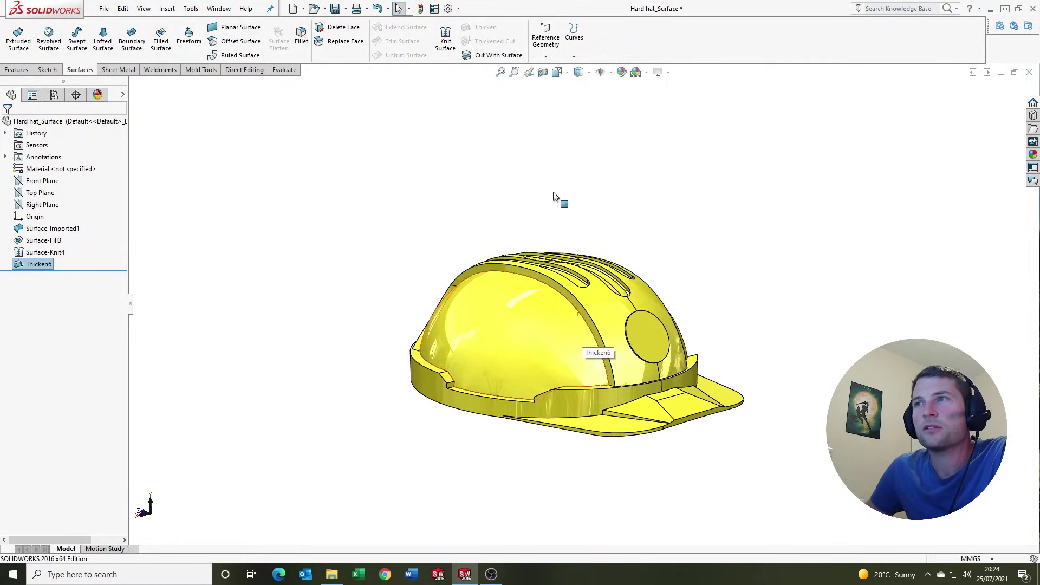
click(543, 73)
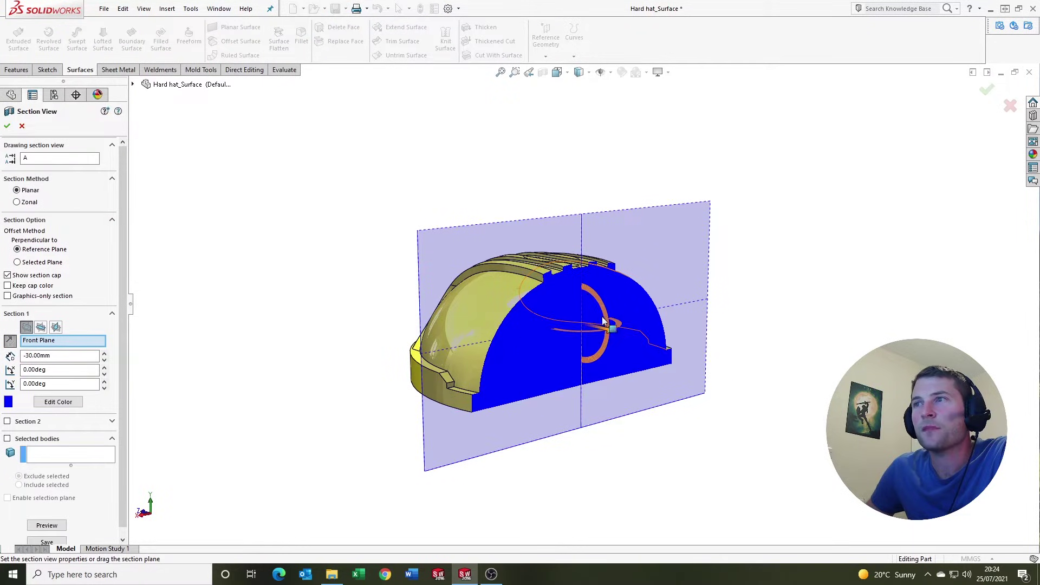
drag(611, 329, 523, 324)
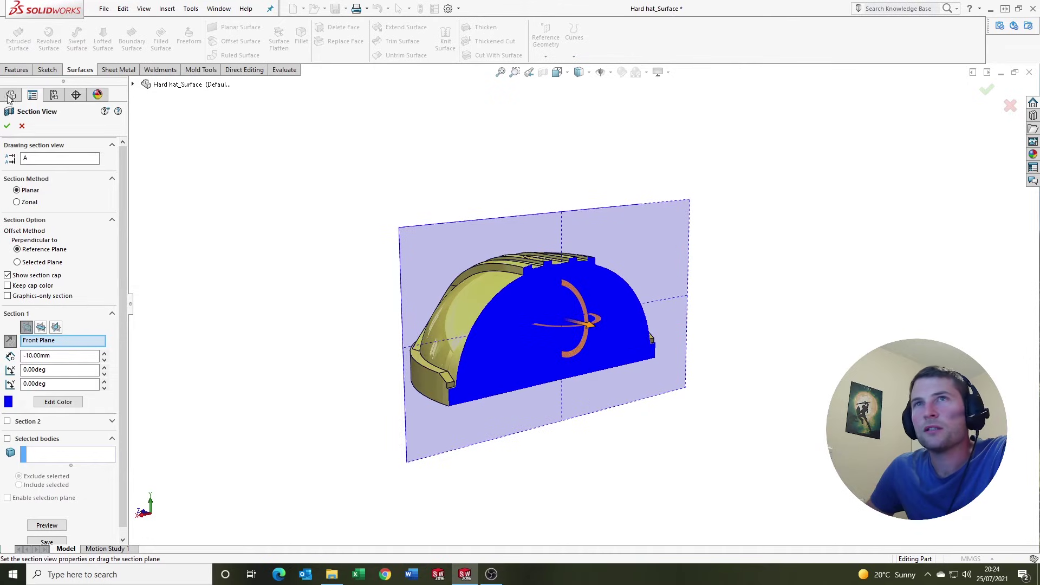
click(8, 124)
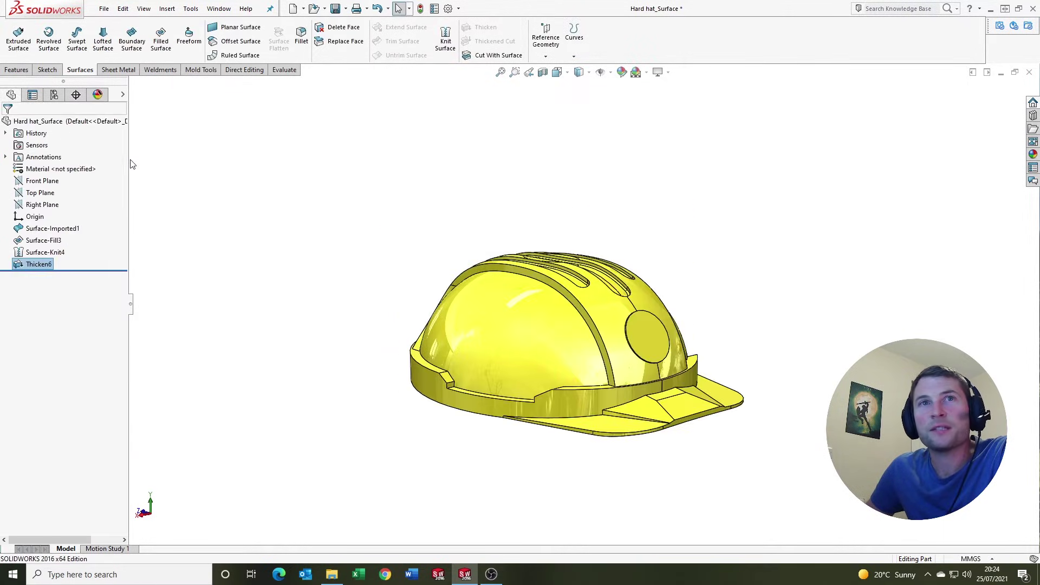
middle_drag(595, 342, 600, 349)
scroll(569, 358, down, 3)
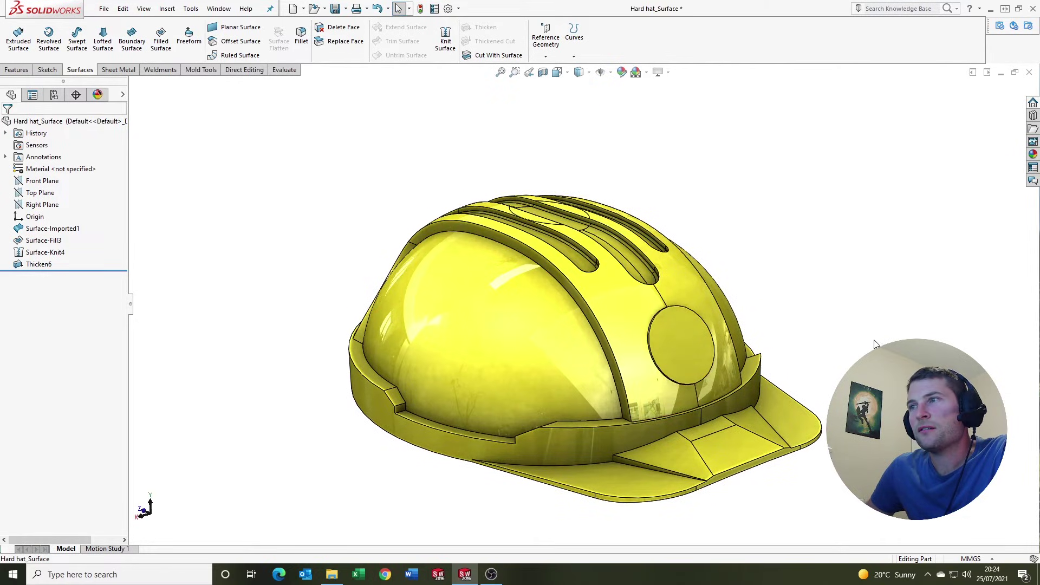